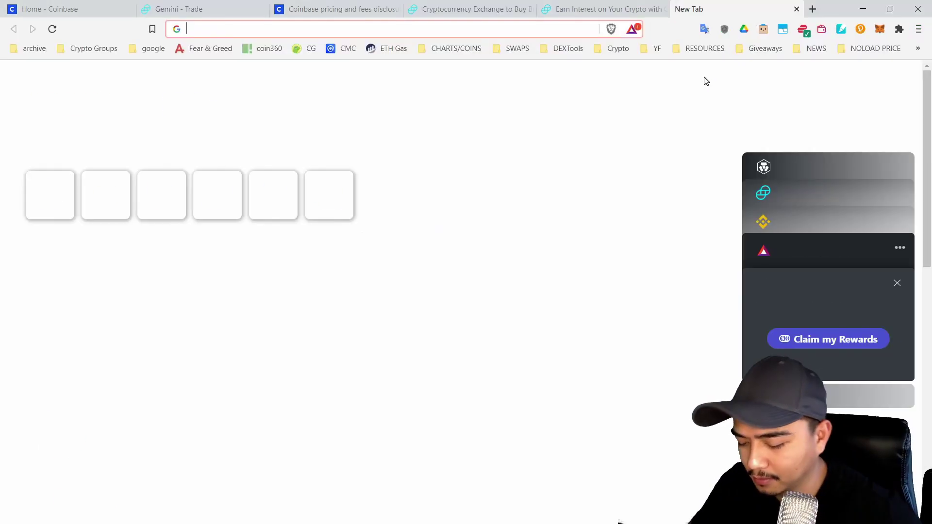
Search Google for 'do bees have knees' and enlarge a bee photo from the image results.
text(do bees have knees)
key(Return)
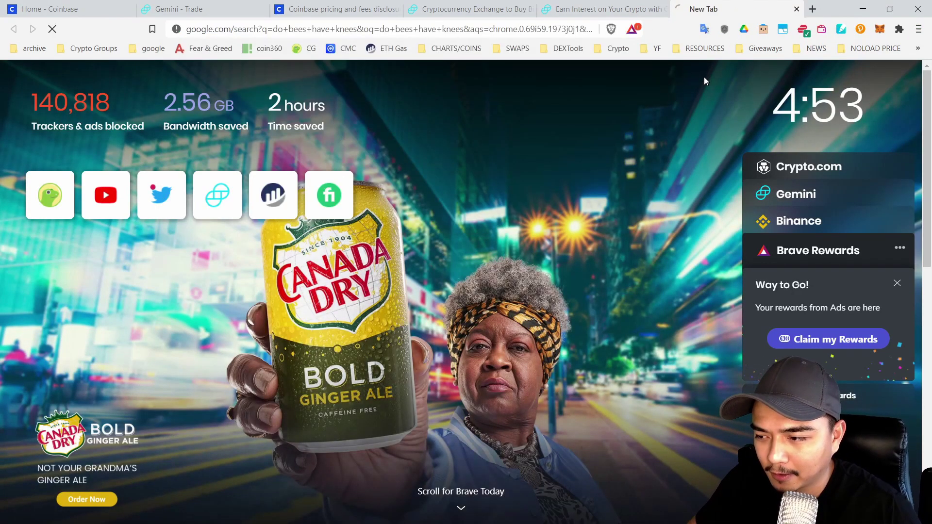
click(534, 199)
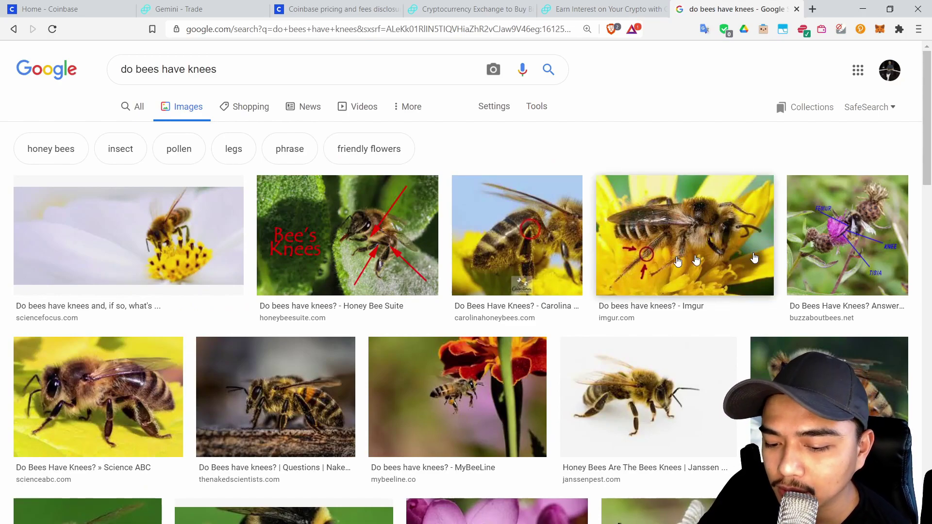
scroll(696, 260, down, 5)
click(883, 270)
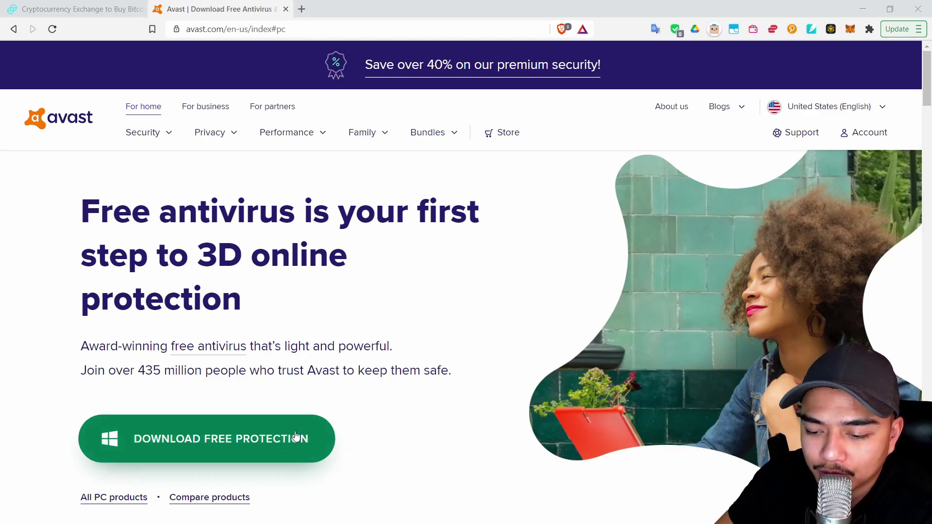
Scroll down the Avast homepage and open the Avast Ultimate bundle page.
scroll(645, 262, down, 6)
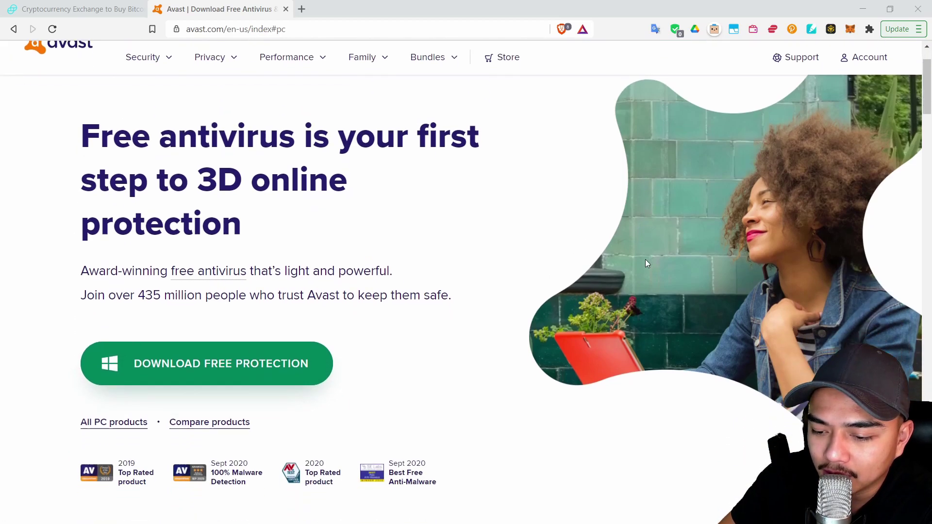
scroll(647, 264, down, 19)
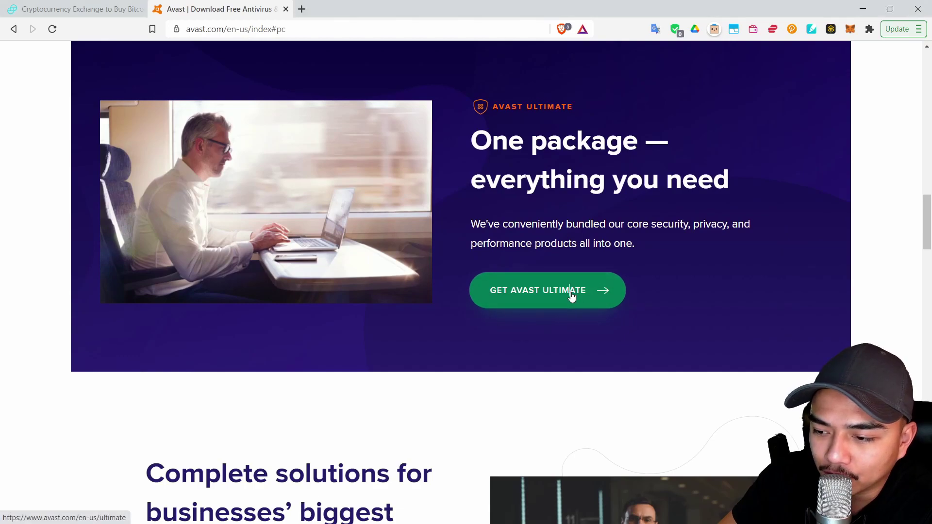
click(534, 305)
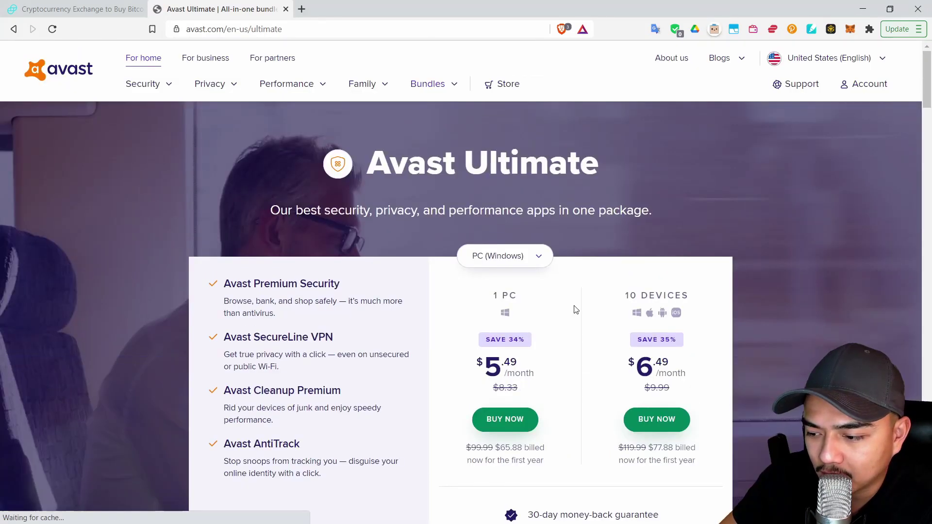
Highlight the 10 DEVICES plan heading and its $6.49 per month price.
drag(608, 294, 719, 303)
click(823, 326)
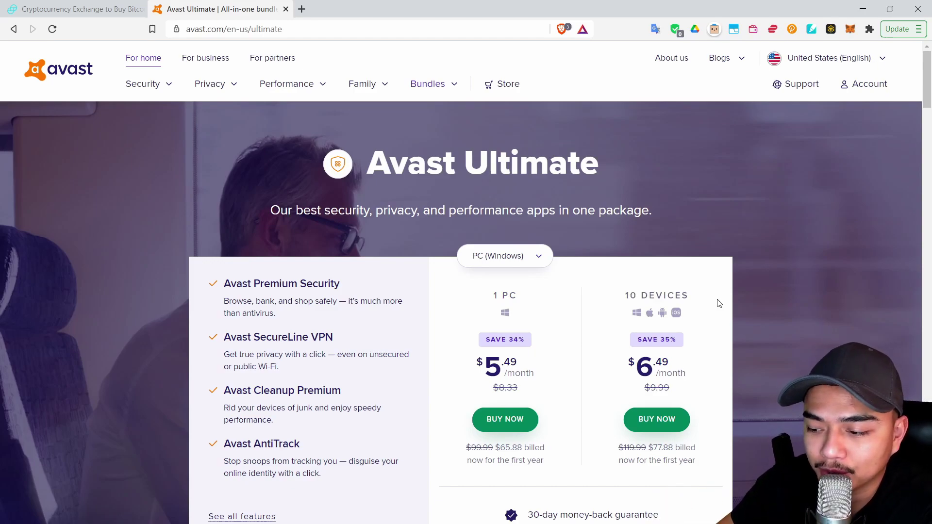
click(685, 372)
drag(619, 379, 687, 378)
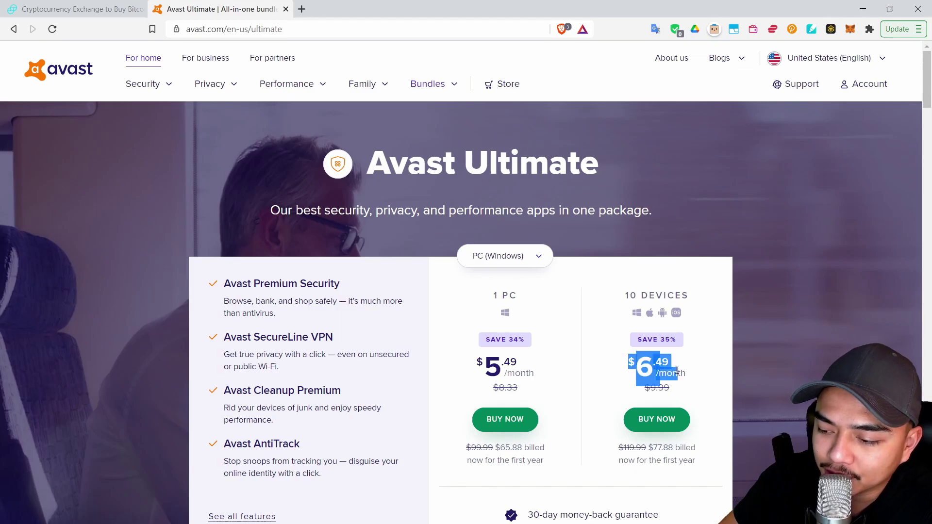
click(675, 339)
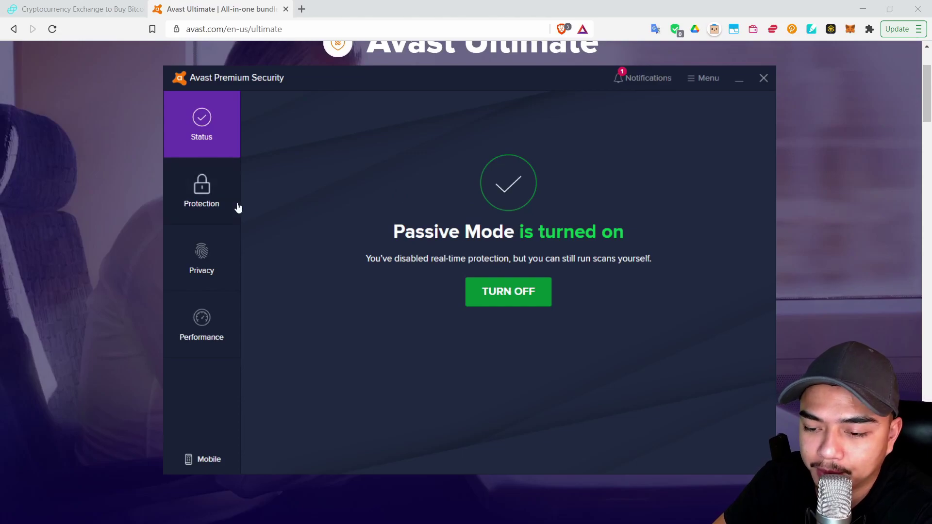
From Protection > Virus Scans, launch SecureLine VPN via the products menu and switch the VPN on.
click(210, 194)
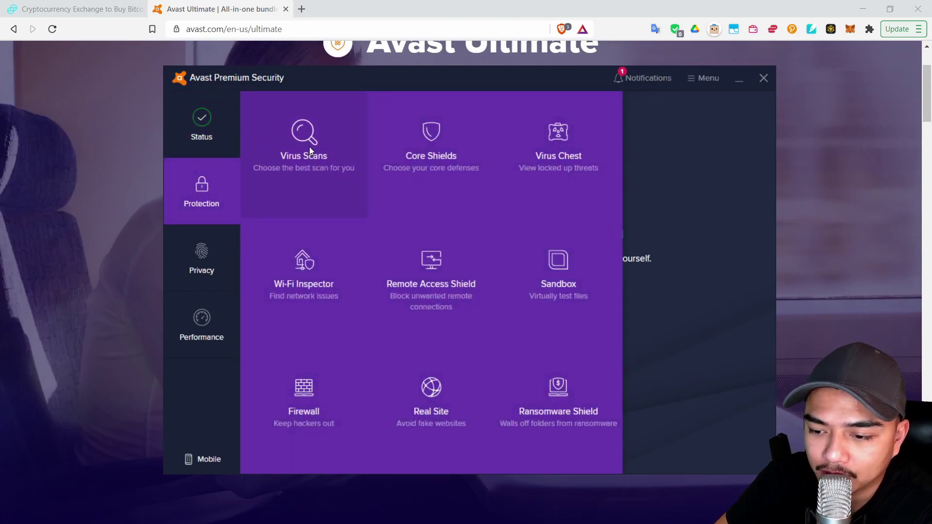
click(310, 146)
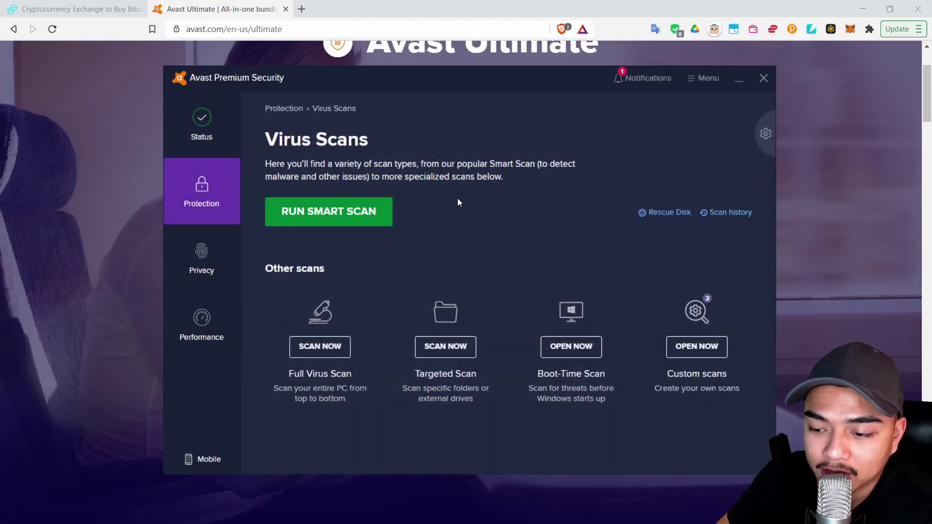
click(706, 78)
scroll(692, 217, down, 2)
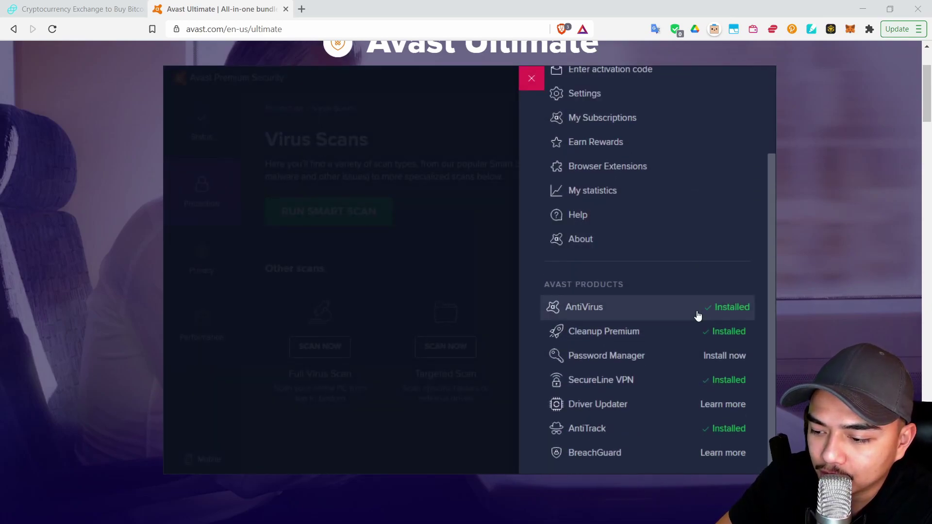
click(619, 387)
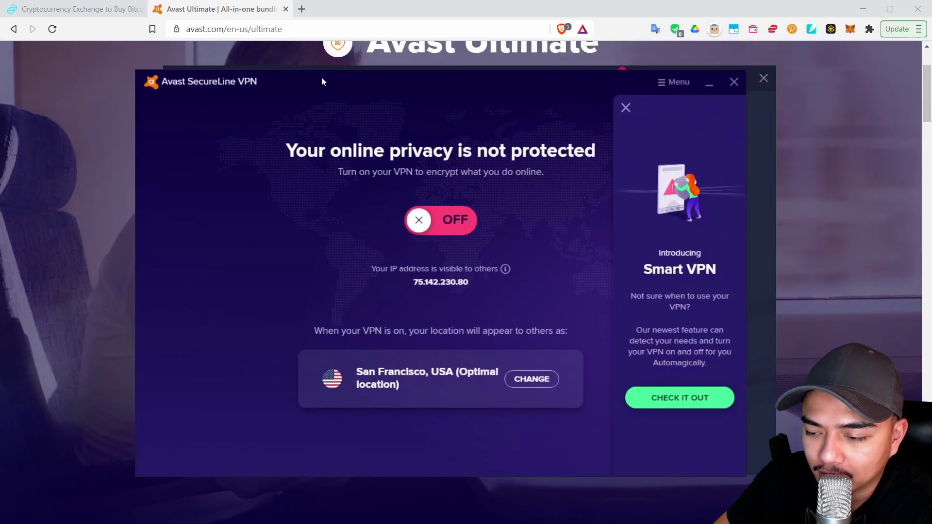
click(425, 223)
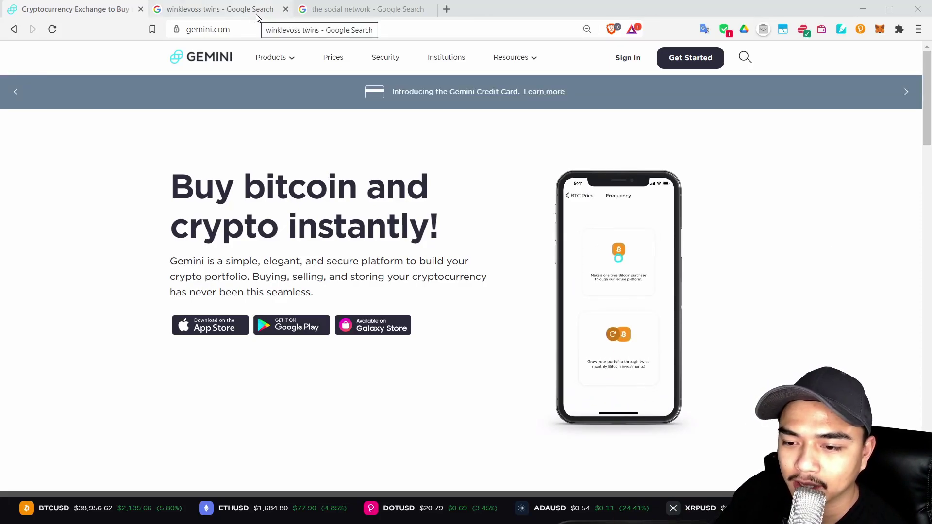
Browse the winklevoss twins images, the social network results, then the 'winklevoss twins bought bitcoin' answer.
click(257, 17)
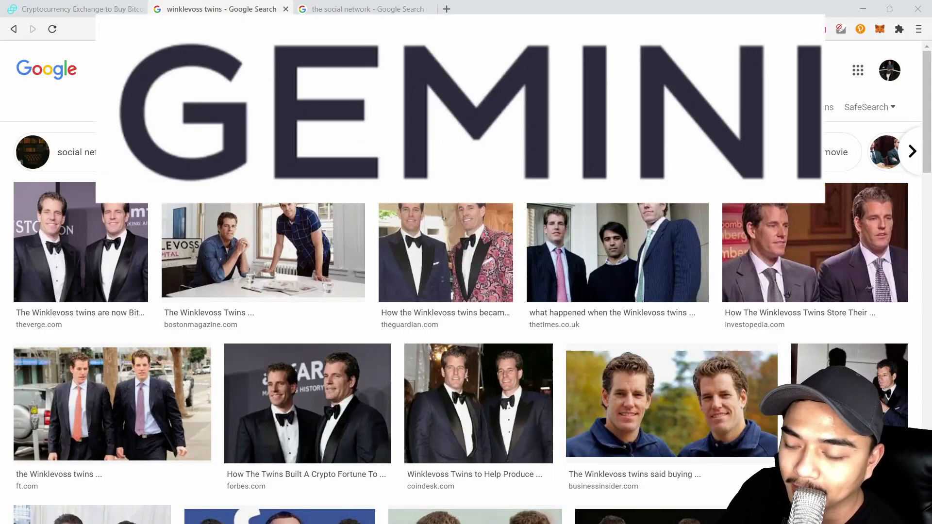
scroll(543, 253, down, 5)
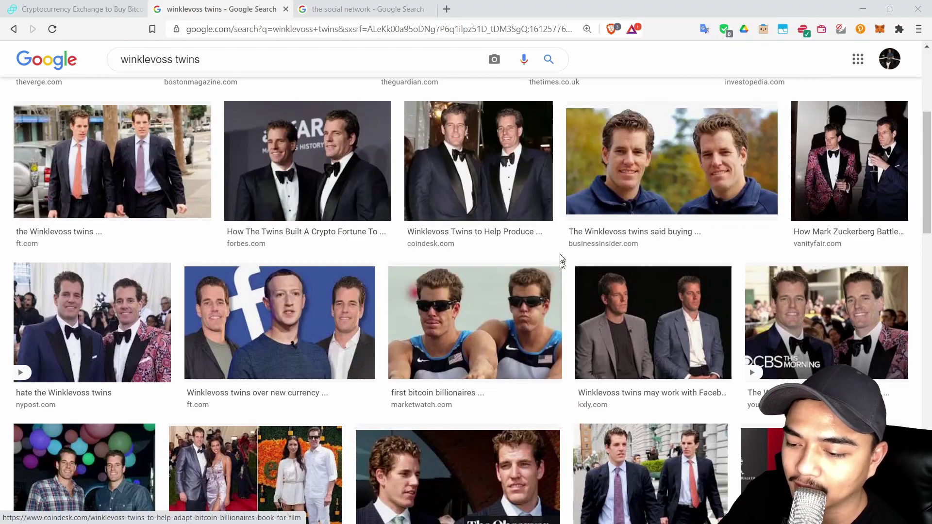
key(ctrl+Tab)
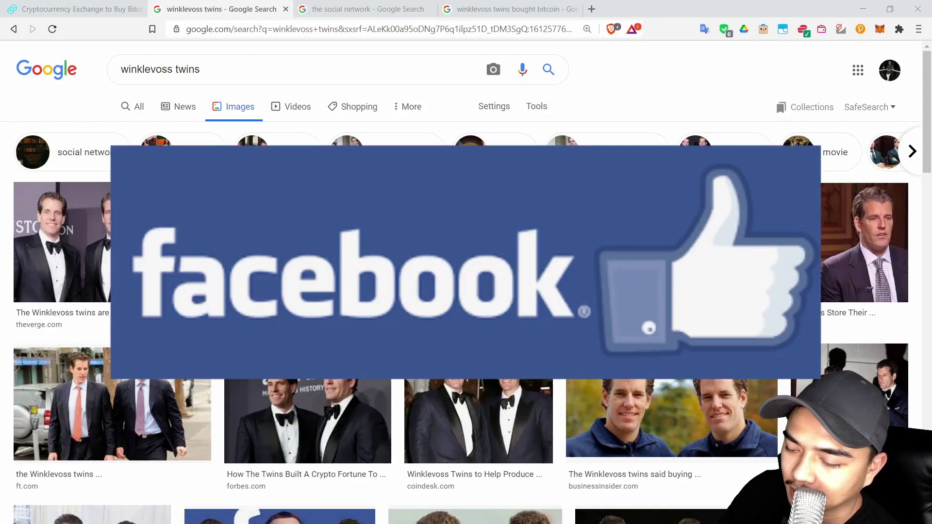
scroll(566, 146, down, 5)
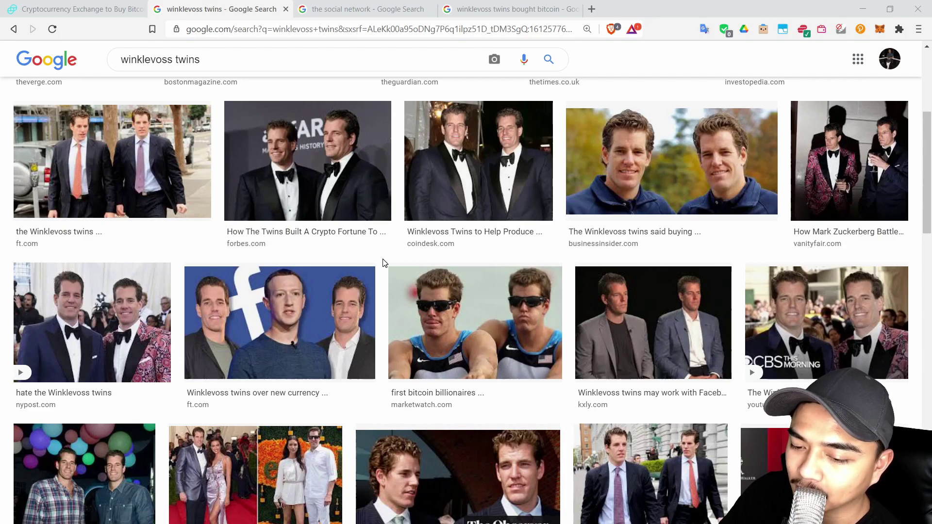
scroll(383, 263, up, 5)
key(ctrl+4)
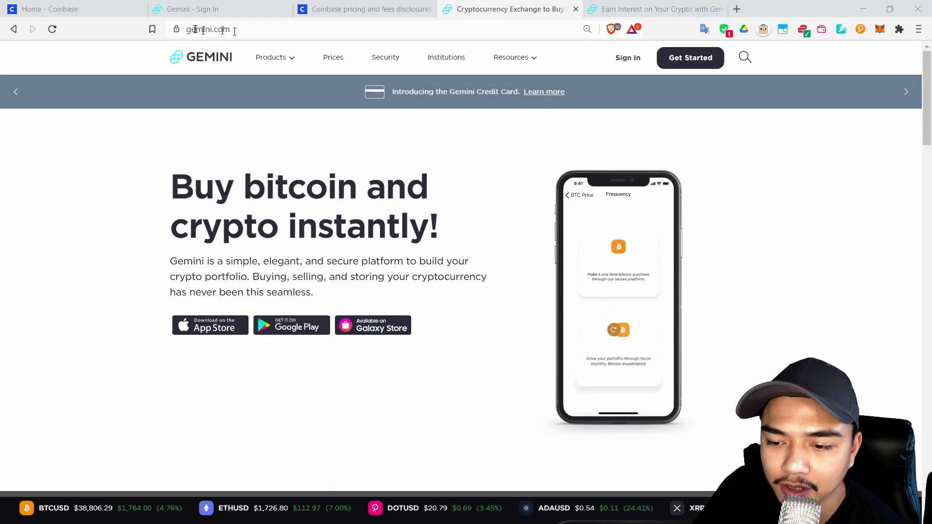
Start a new Gemini account from the gemini.com homepage's Get Started button.
click(209, 29)
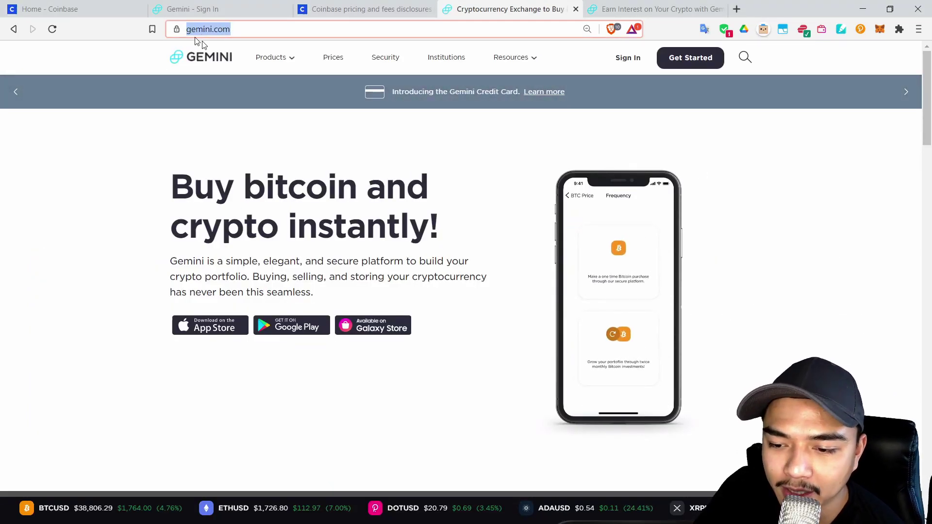
click(723, 206)
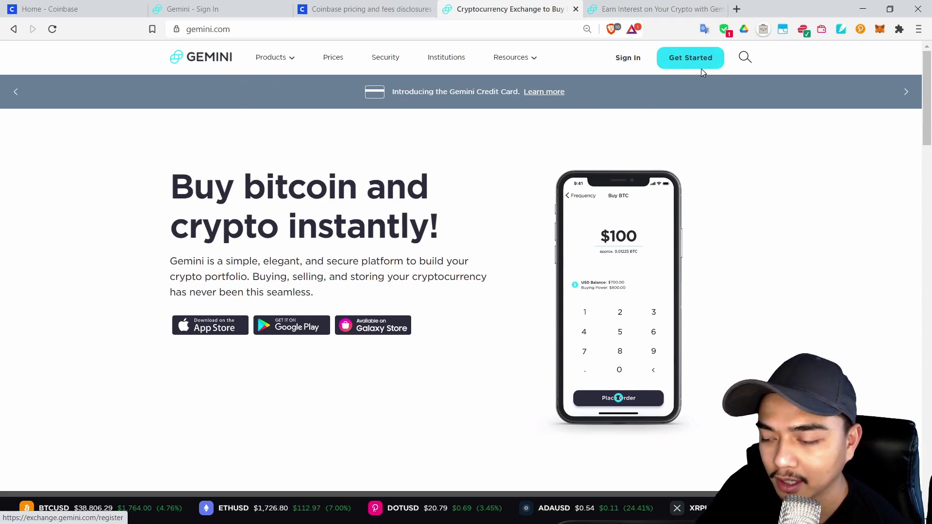
click(682, 58)
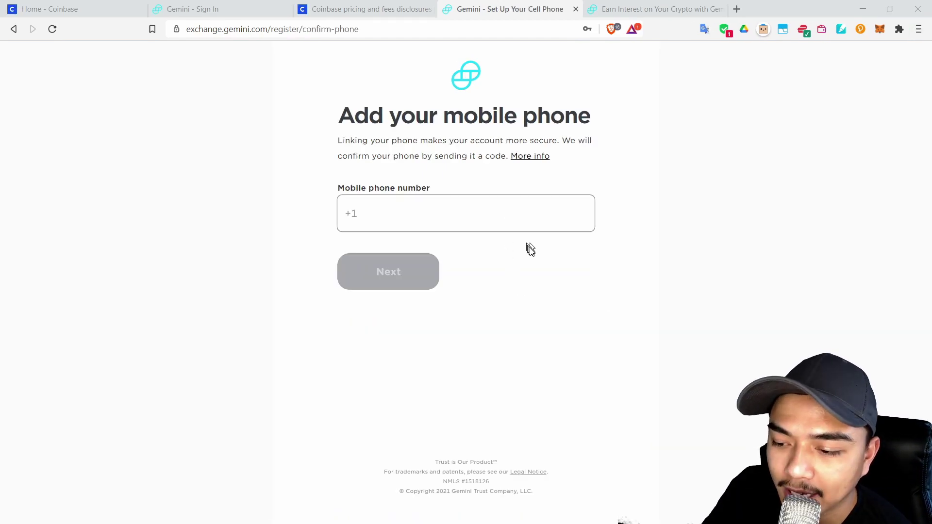
Enter the mobile phone number and the 7-digit Authy code to verify the phone.
click(491, 225)
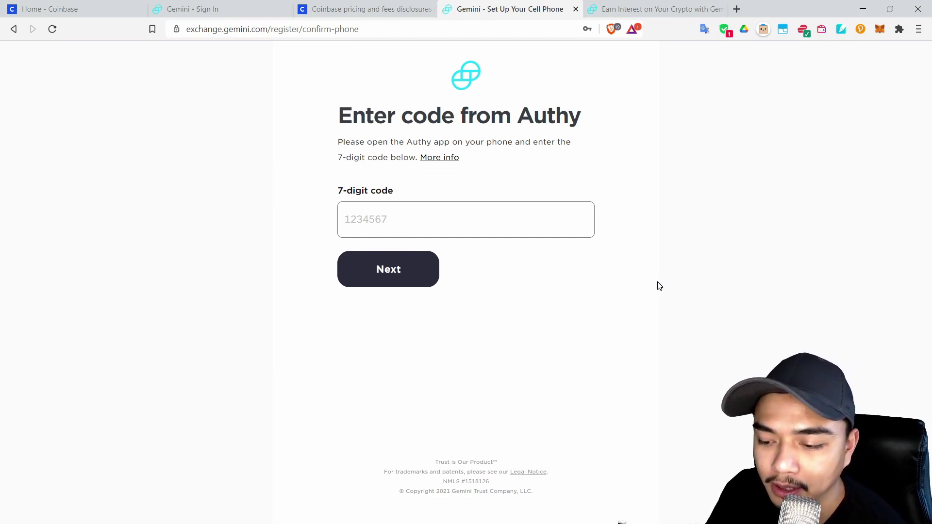
click(486, 206)
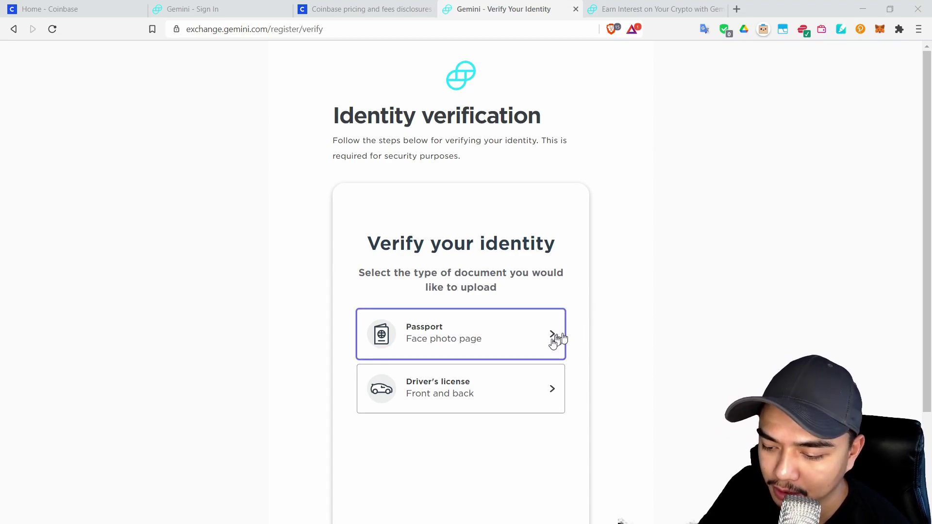
Choose driver's license verification, continue on phone, and highlight the line about taking the photos.
click(493, 406)
scroll(703, 291, down, 3)
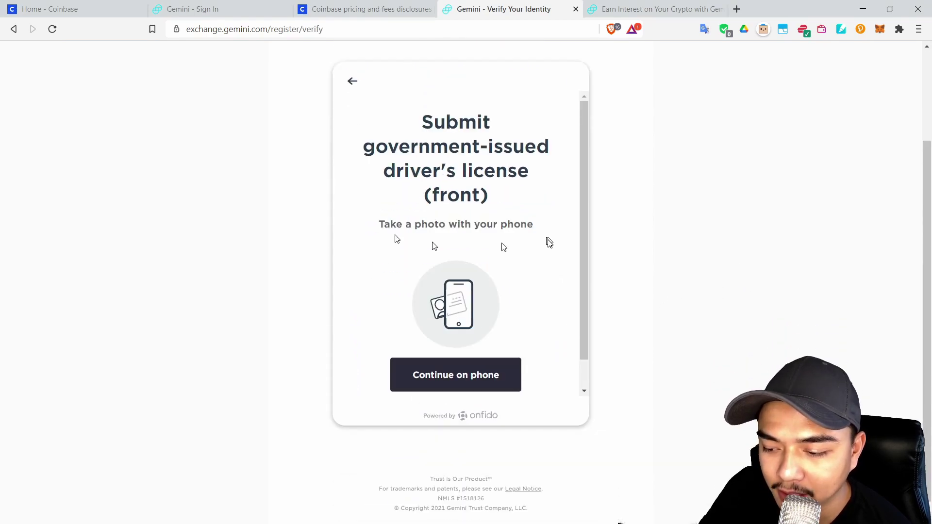
click(484, 382)
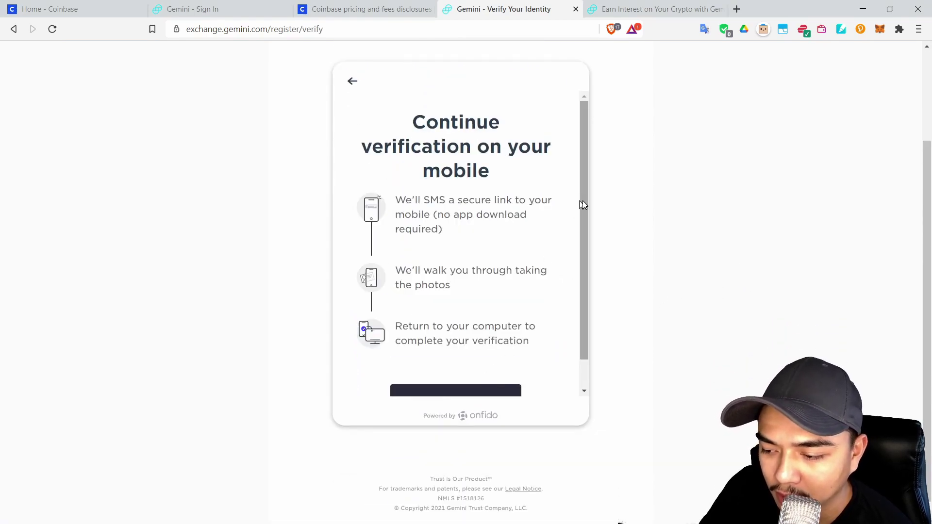
drag(583, 199, 582, 227)
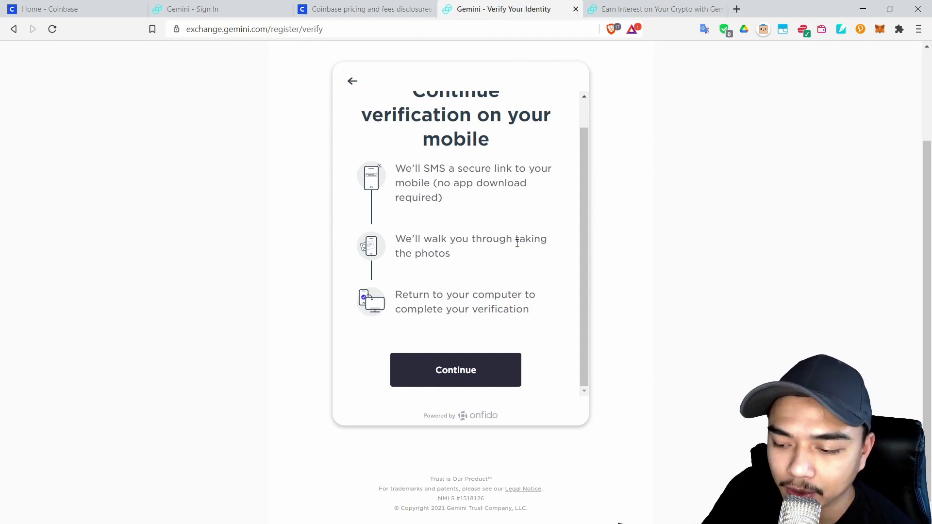
drag(387, 243, 455, 257)
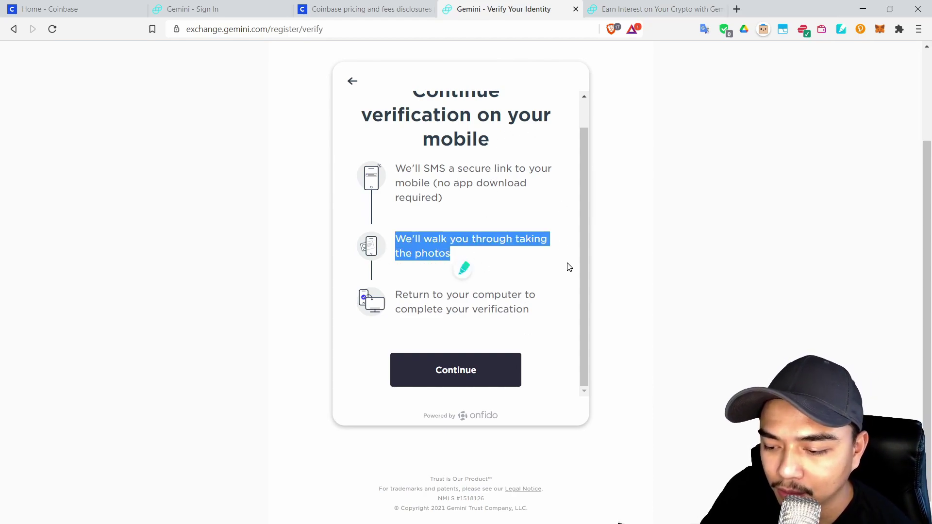
click(558, 276)
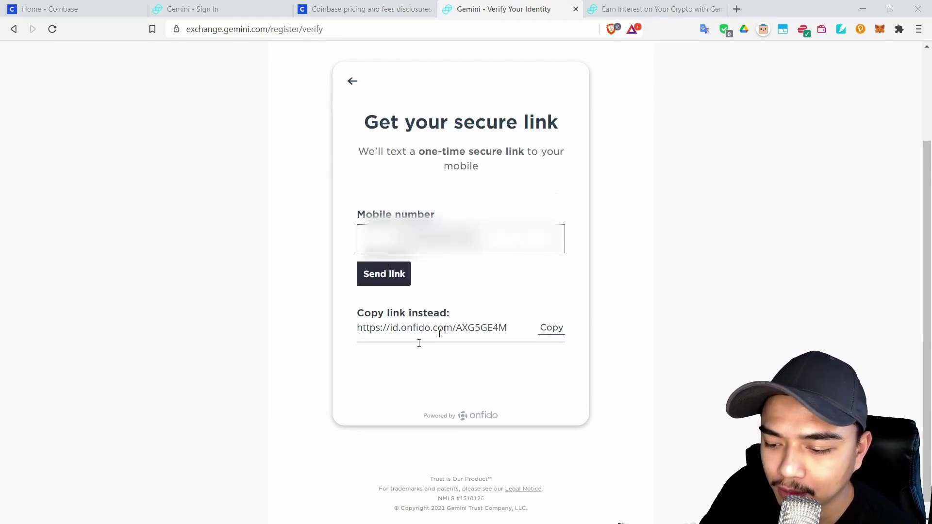
Text the secure link to the mobile number and complete the license upload.
click(389, 283)
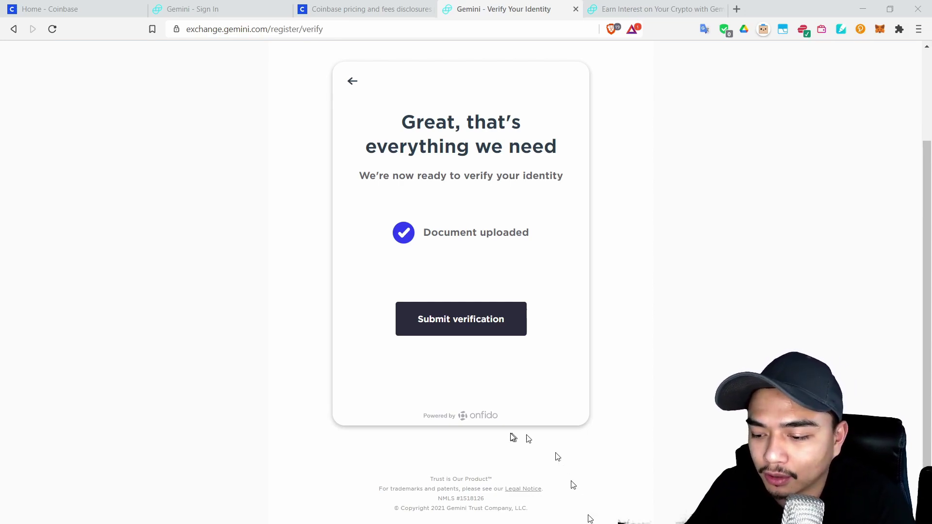
Submit the uploaded driver's license for verification and scroll through the address form.
click(478, 320)
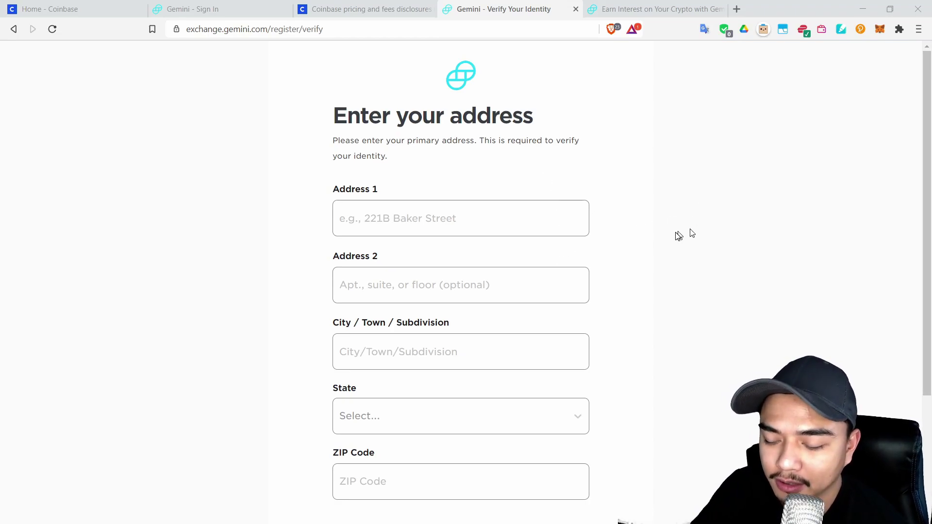
scroll(671, 235, down, 3)
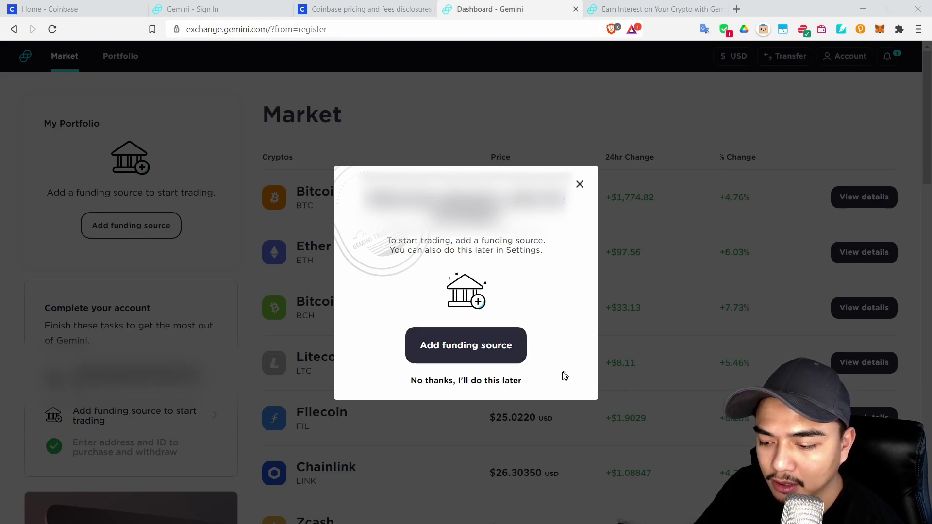
Skip the funding source prompt, review the Market price list, and highlight the email confirmation notice.
click(519, 383)
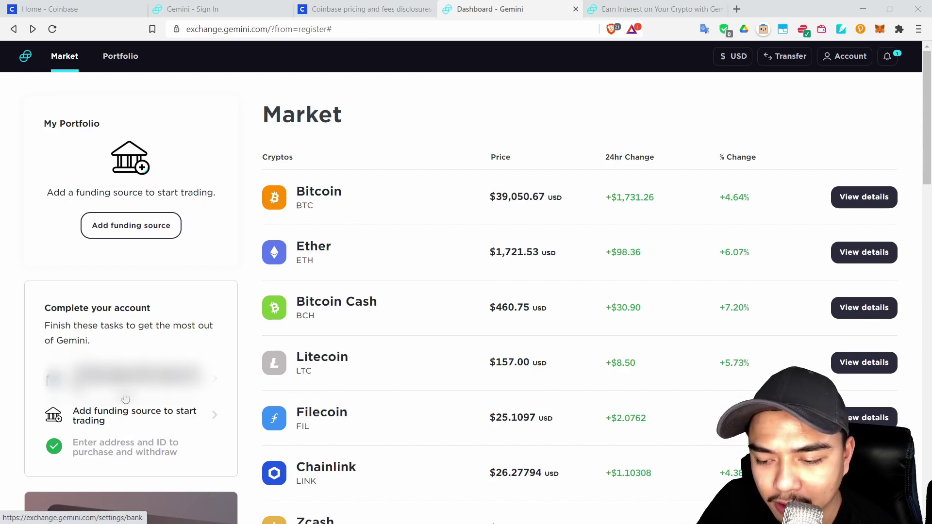
drag(444, 223, 704, 478)
click(540, 131)
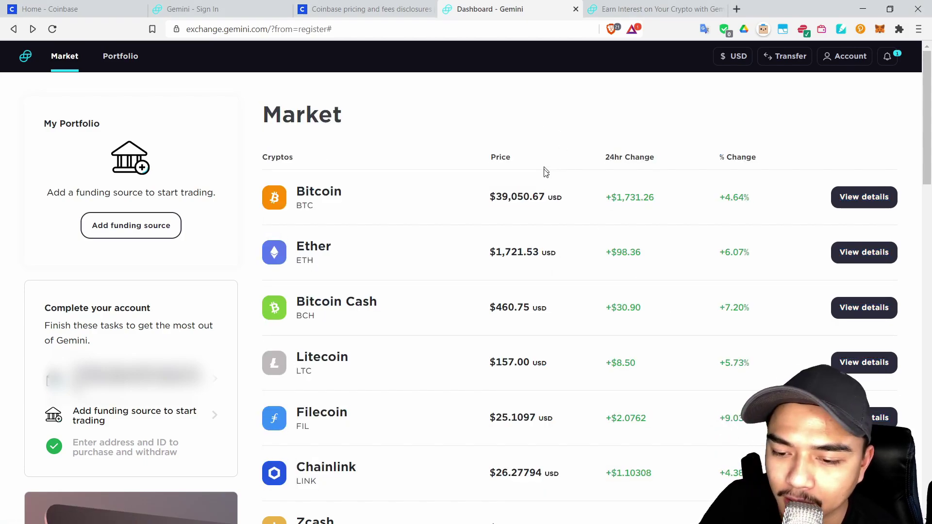
scroll(480, 296, down, 20)
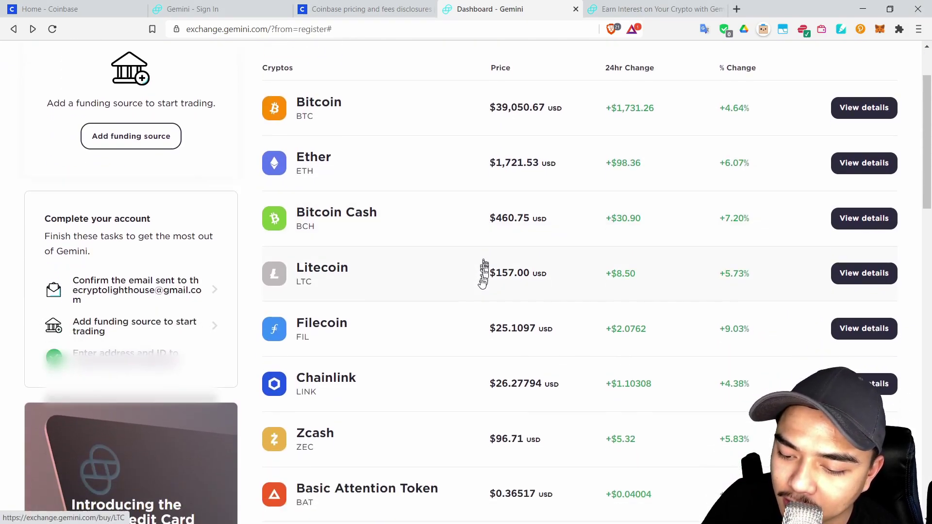
scroll(480, 296, up, 15)
scroll(480, 296, up, 20)
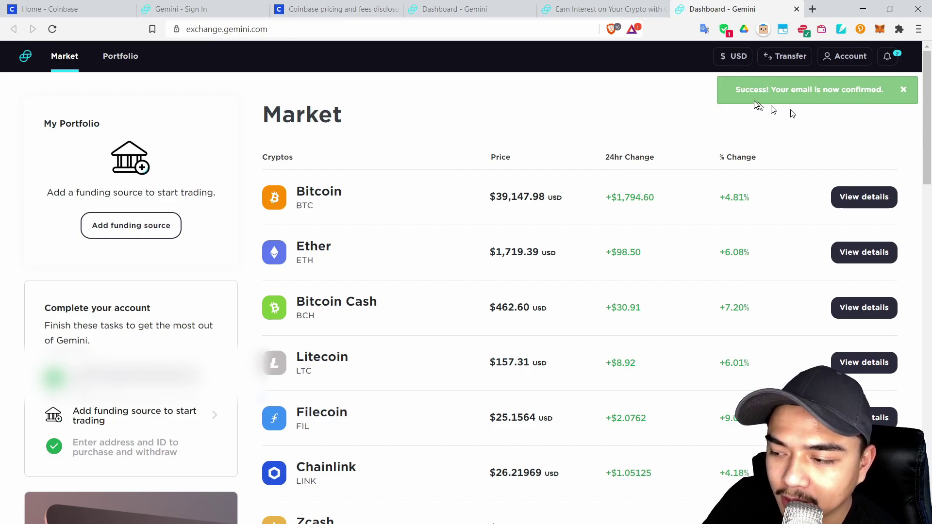
drag(732, 88, 896, 92)
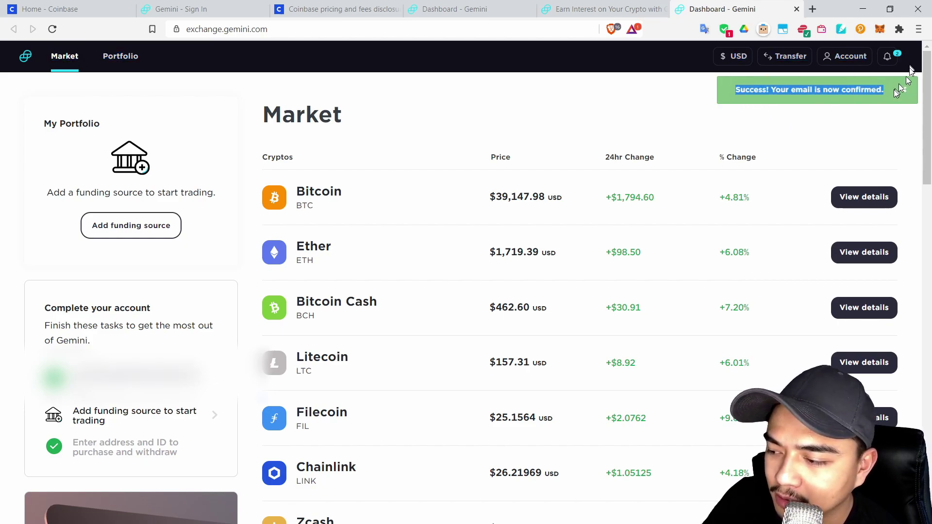
Open the Bitcoin buy page from View details in the Market list.
click(863, 198)
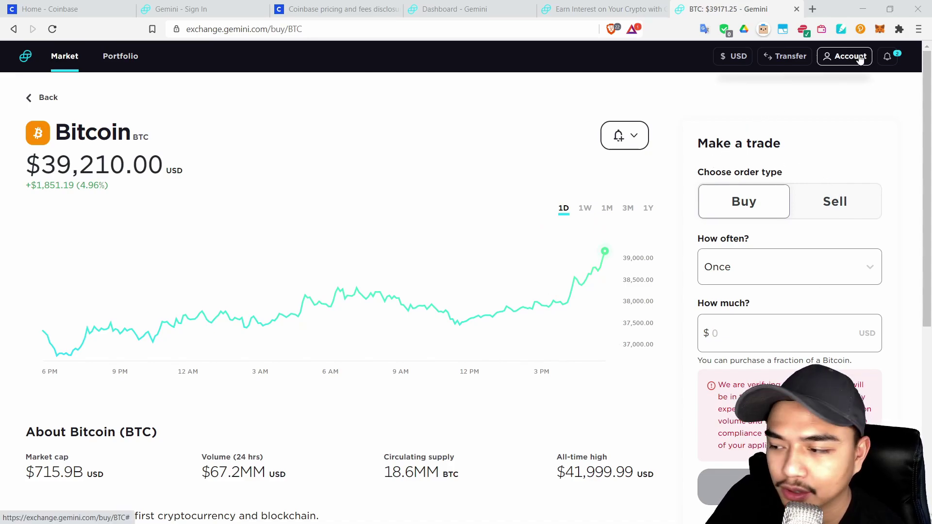
Set the exchange trade interface to Gemini ActiveTrader, then return to the BTCUSD exchange.
click(858, 57)
click(804, 116)
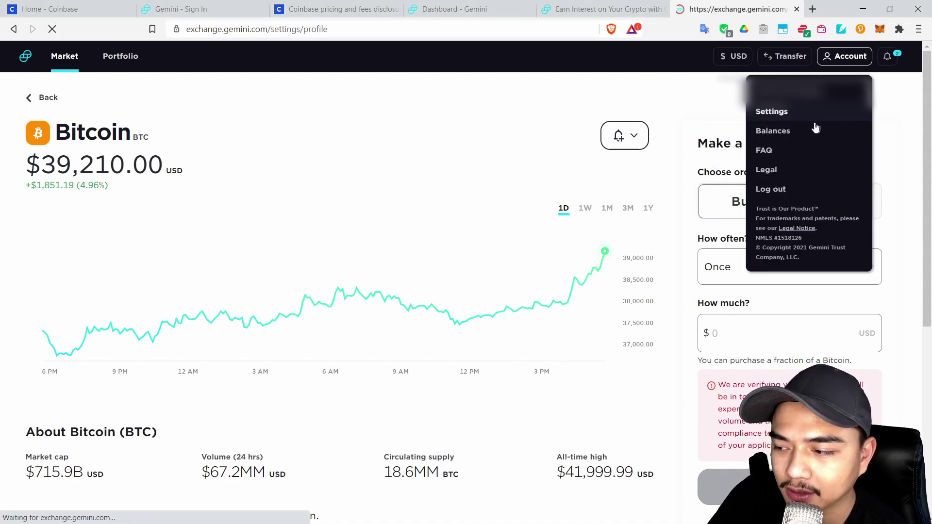
click(109, 286)
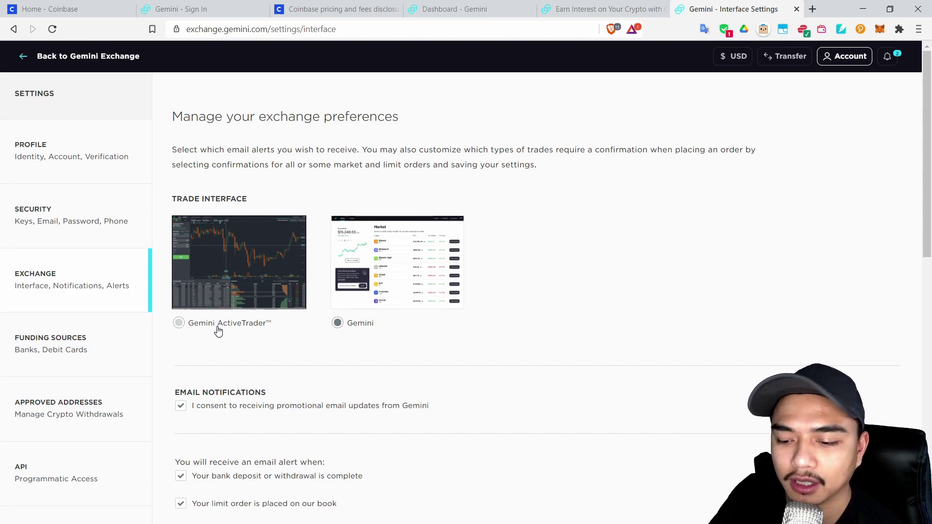
click(218, 331)
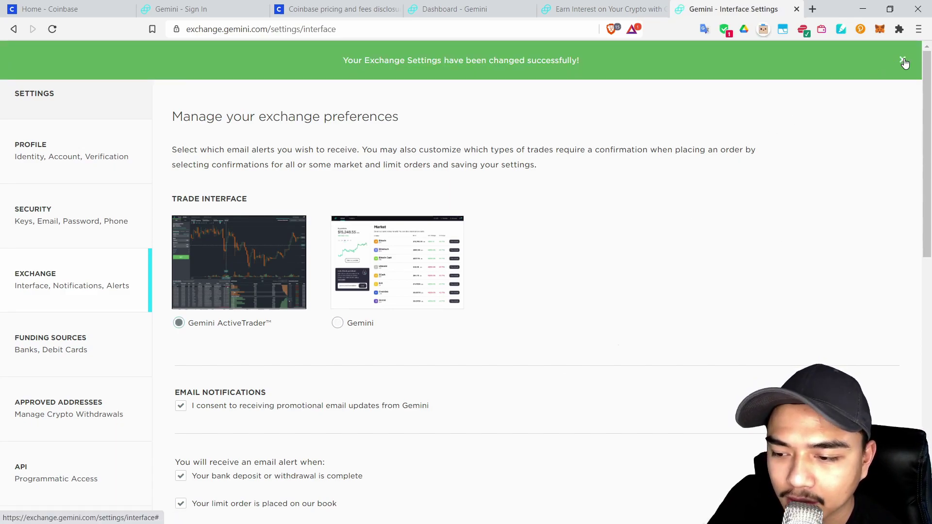
click(904, 60)
click(102, 59)
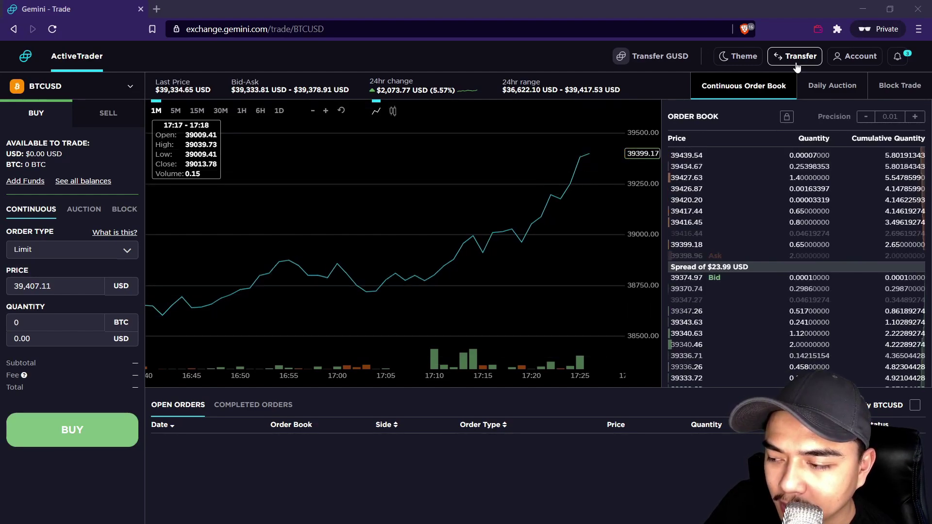
Begin a USD deposit into Gemini and follow the prompt to add a bank account.
click(796, 64)
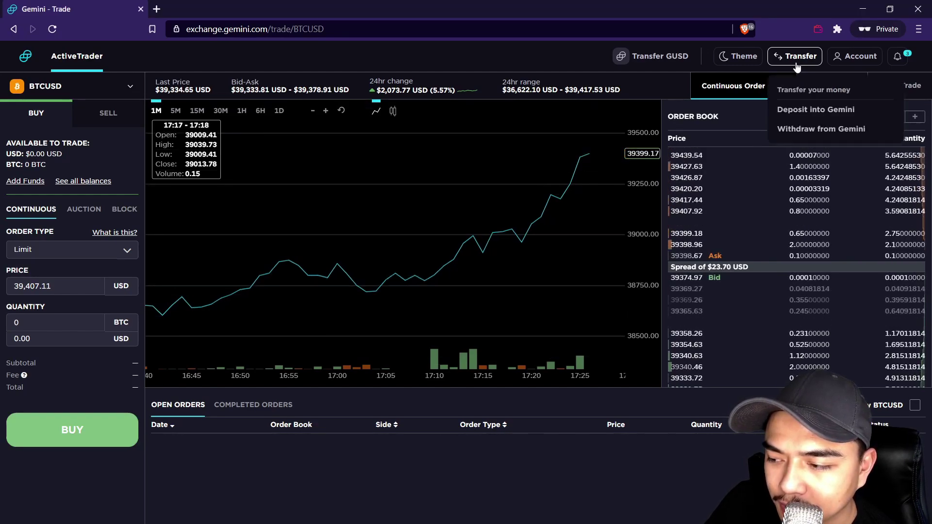
click(801, 119)
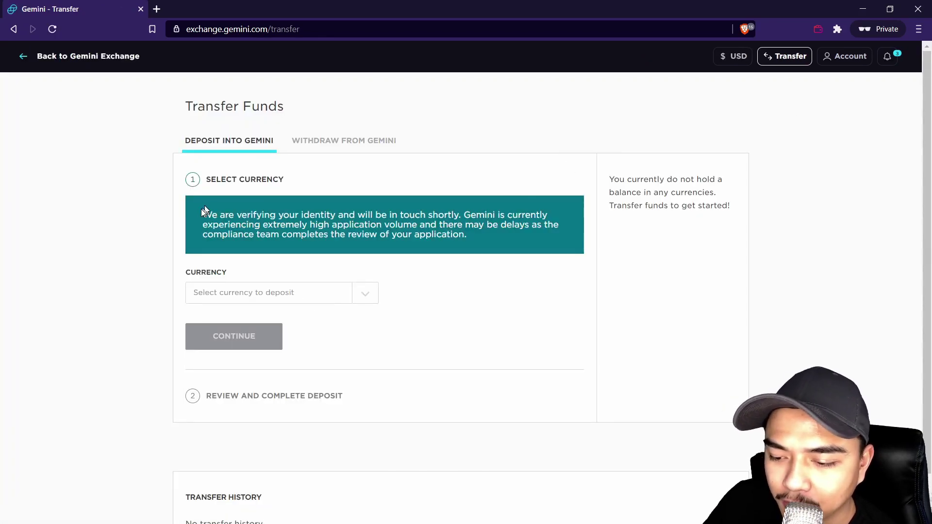
click(366, 293)
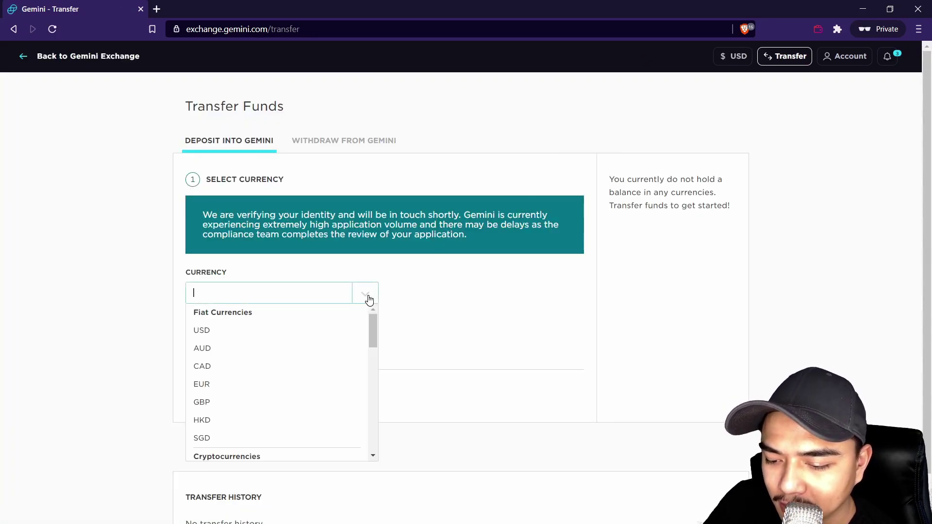
click(272, 330)
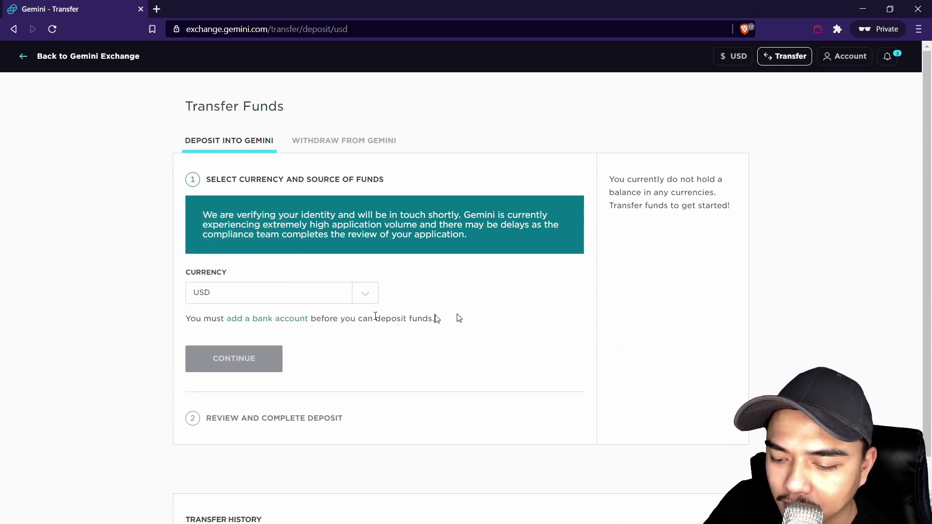
drag(376, 316, 173, 319)
click(264, 322)
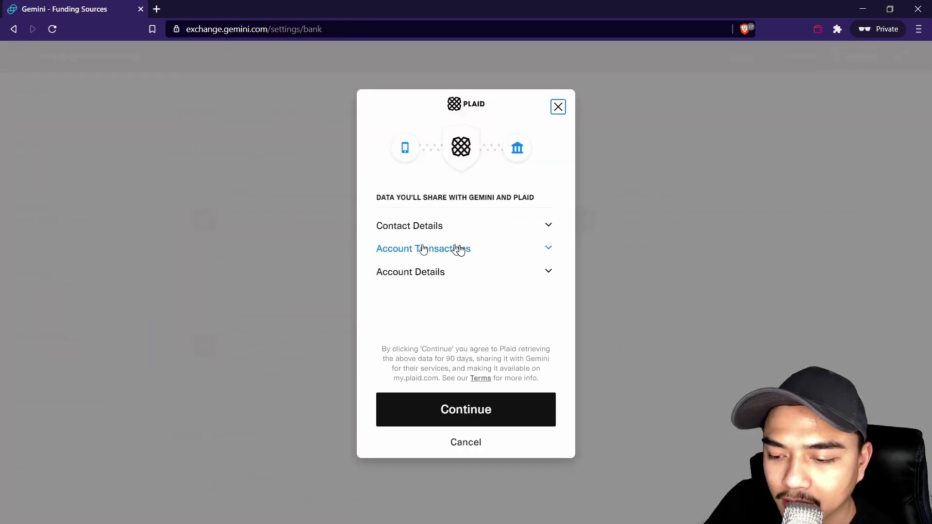
Accept the Plaid data-sharing consent to link the bank account.
click(506, 415)
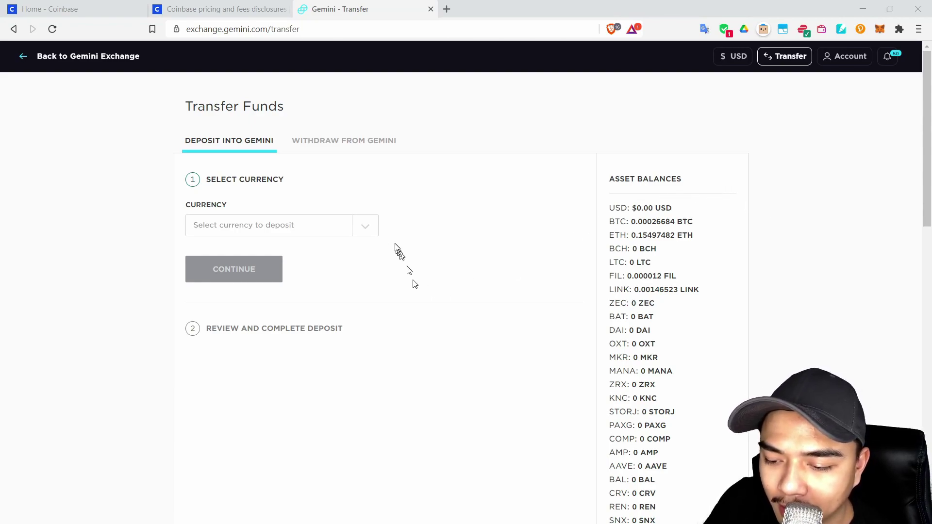
Deposit $50.00 USD by Bank (ACH) Transfer and confirm the review.
click(376, 230)
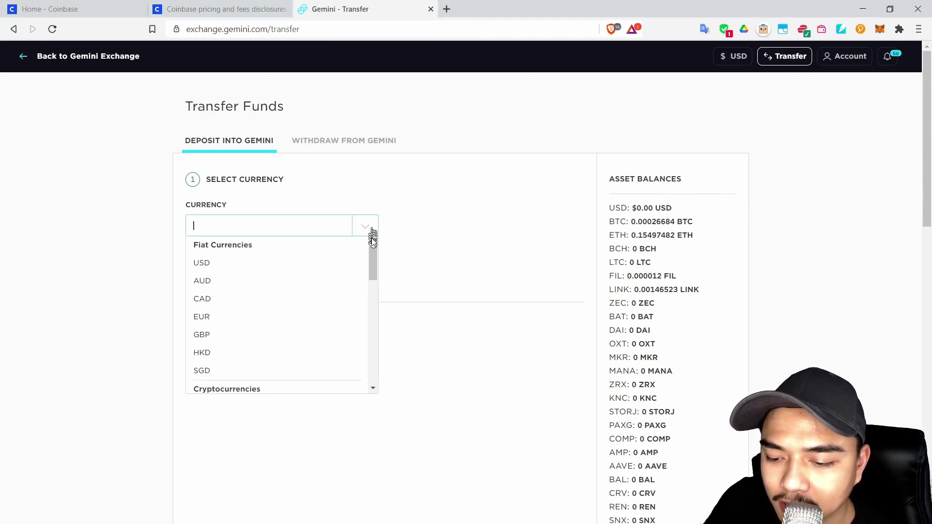
click(221, 271)
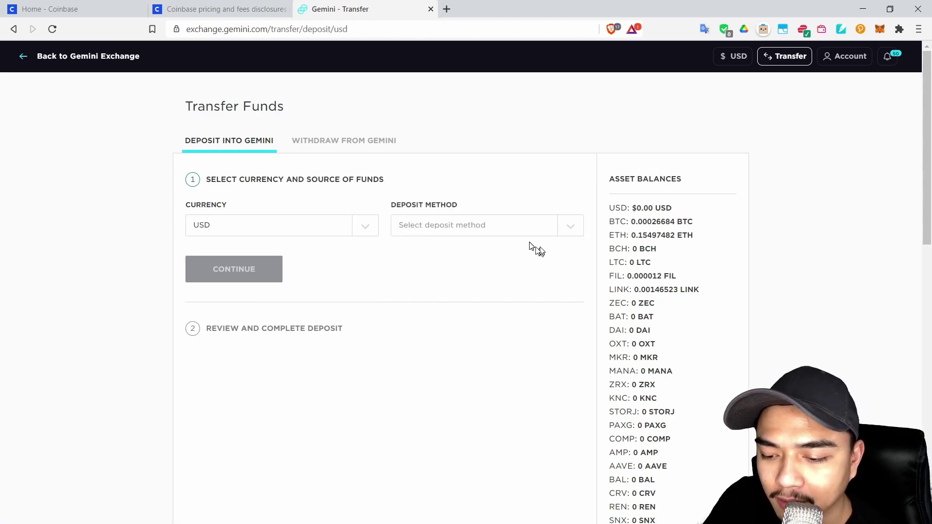
click(524, 233)
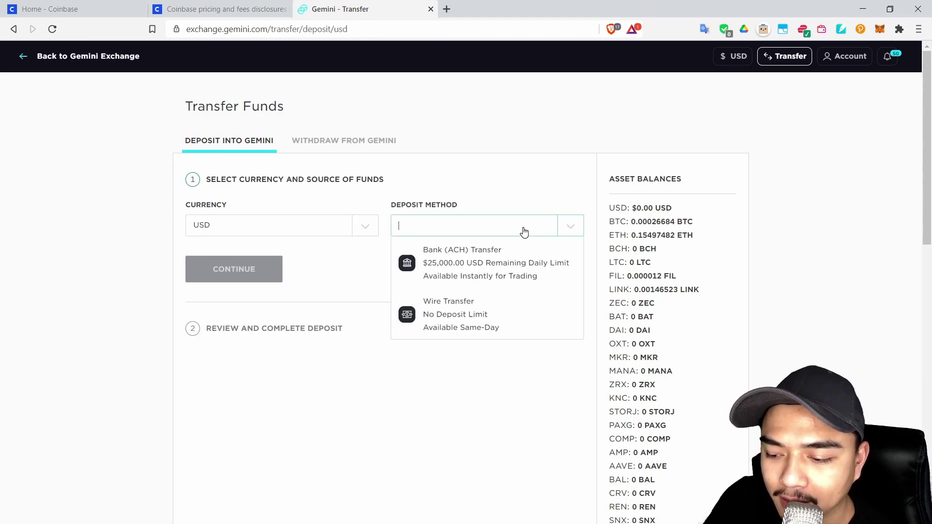
click(473, 269)
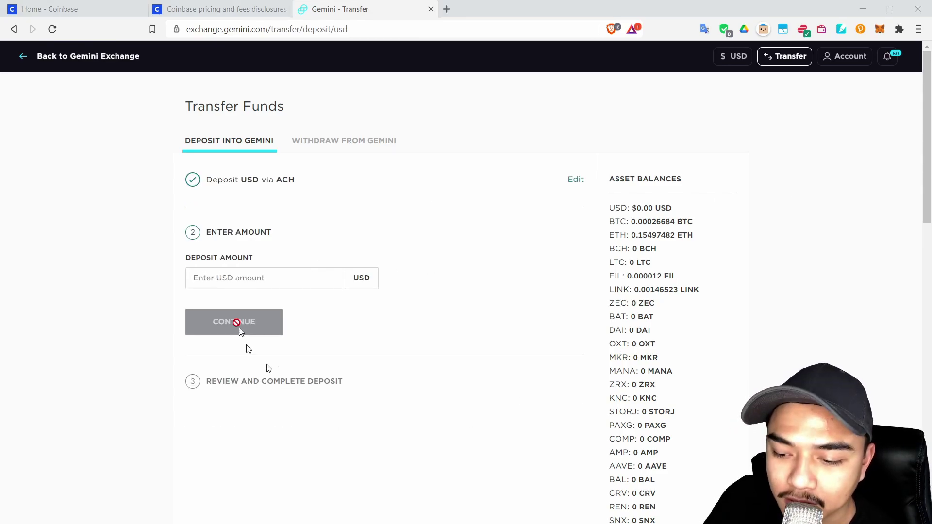
click(237, 279)
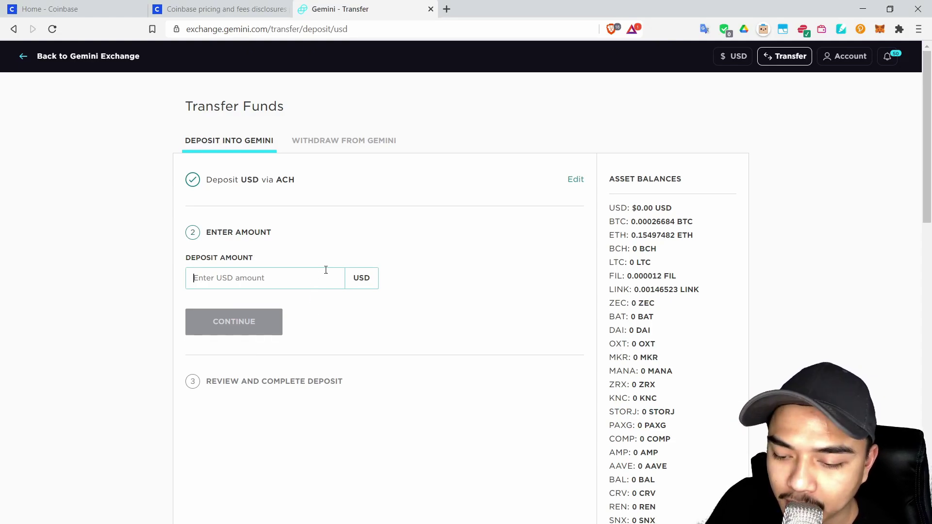
text(50)
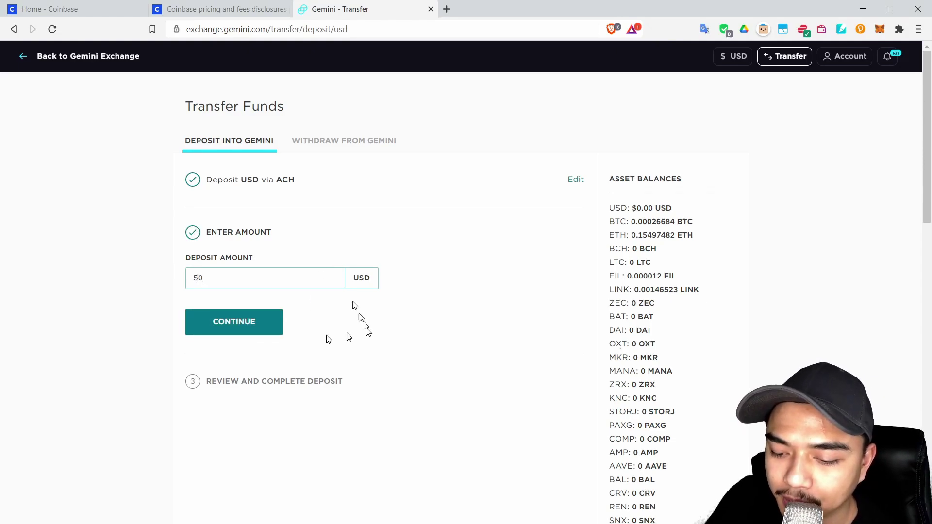
click(260, 324)
scroll(493, 258, down, 4)
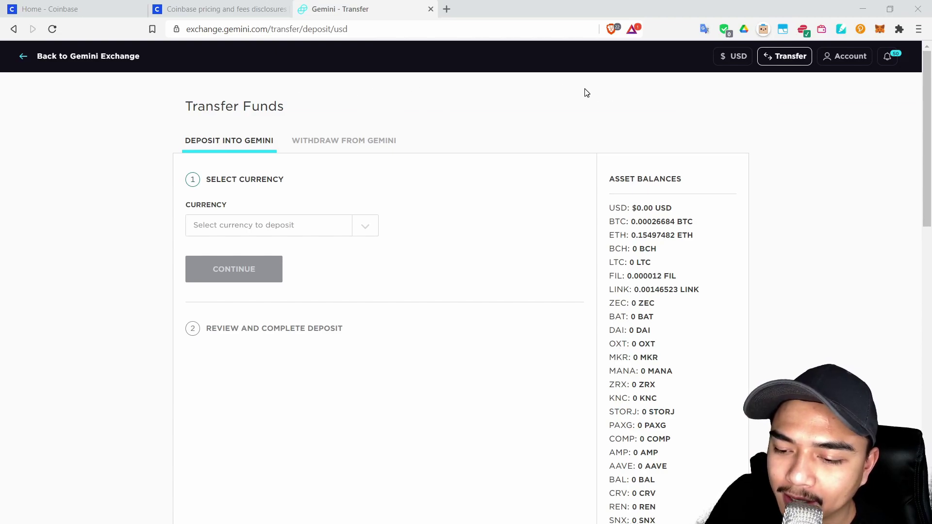
Reload to show the $50.00 USD balance, then go to Account Balances and History.
click(52, 29)
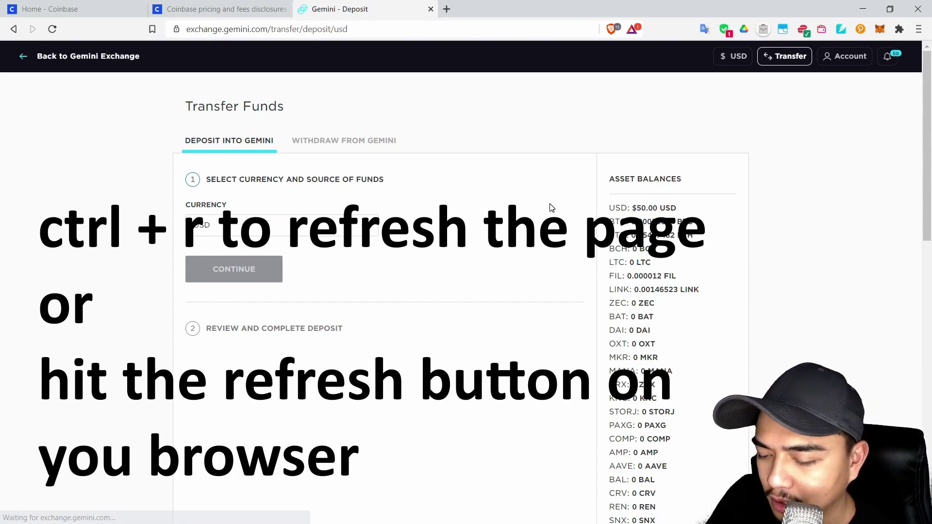
drag(706, 216, 611, 212)
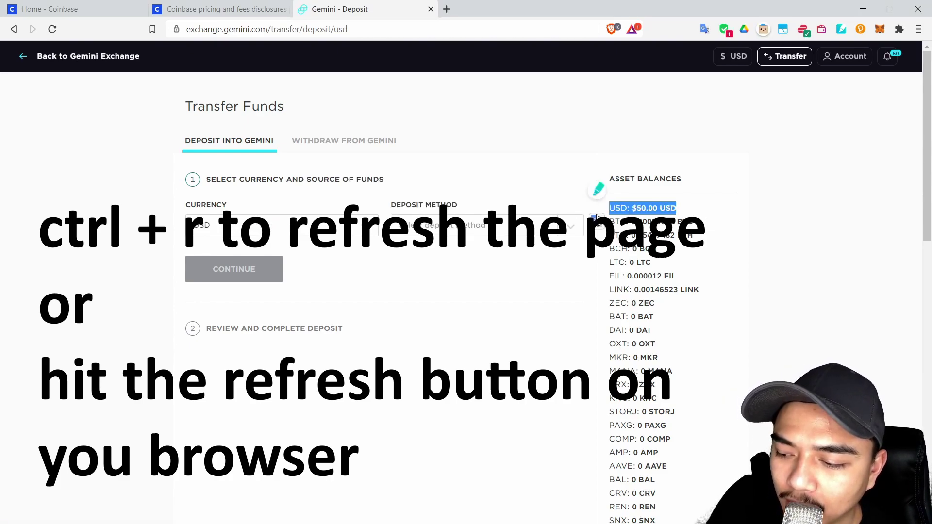
click(682, 129)
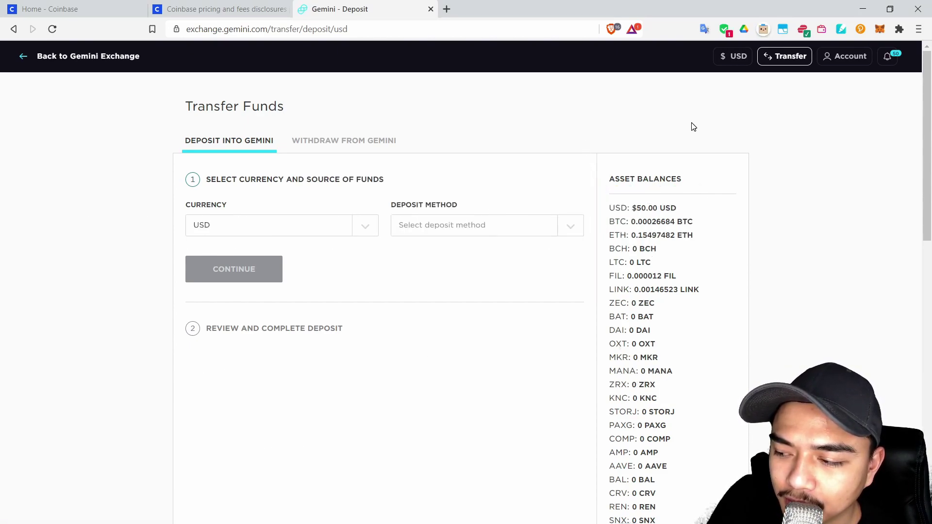
click(838, 58)
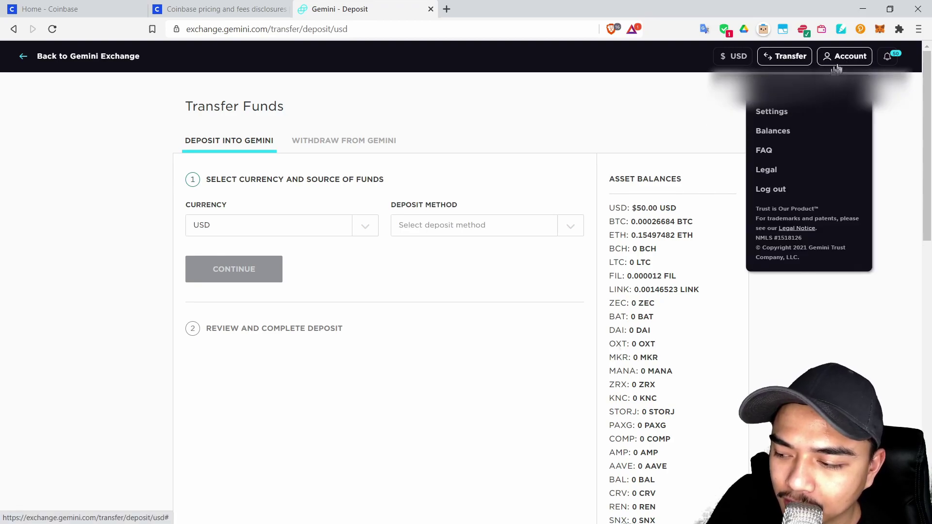
click(758, 137)
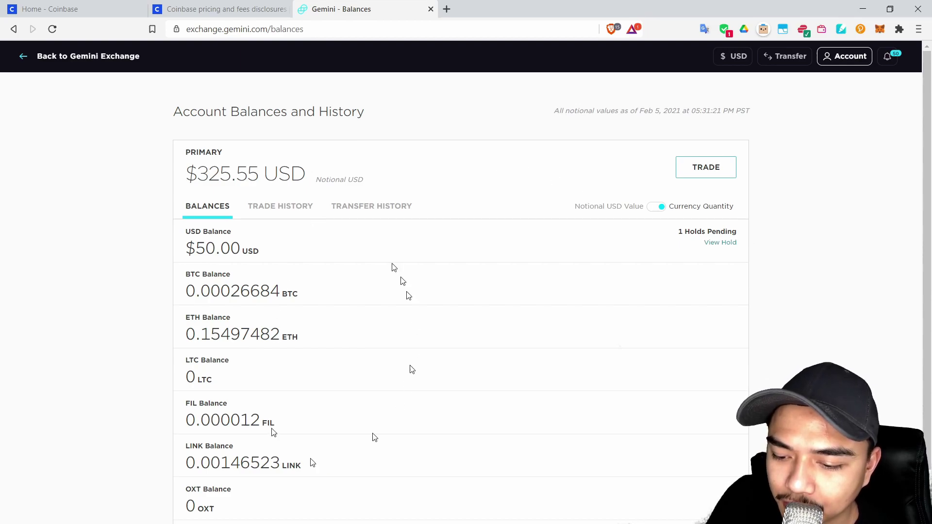
Go back to the ActiveTrader BTCUSD trading page via Back to Gemini Exchange.
click(66, 70)
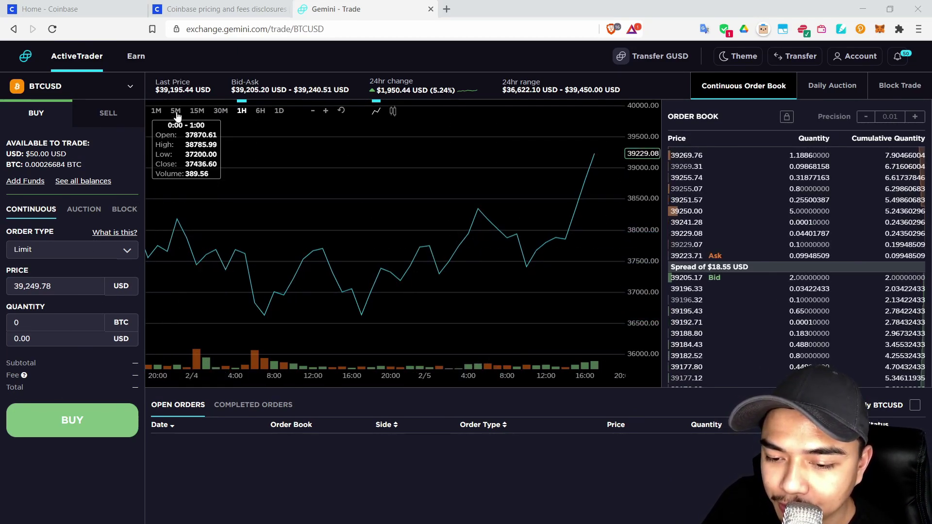
Switch the trading pair to ETH-USD and set the order form to selling.
click(140, 90)
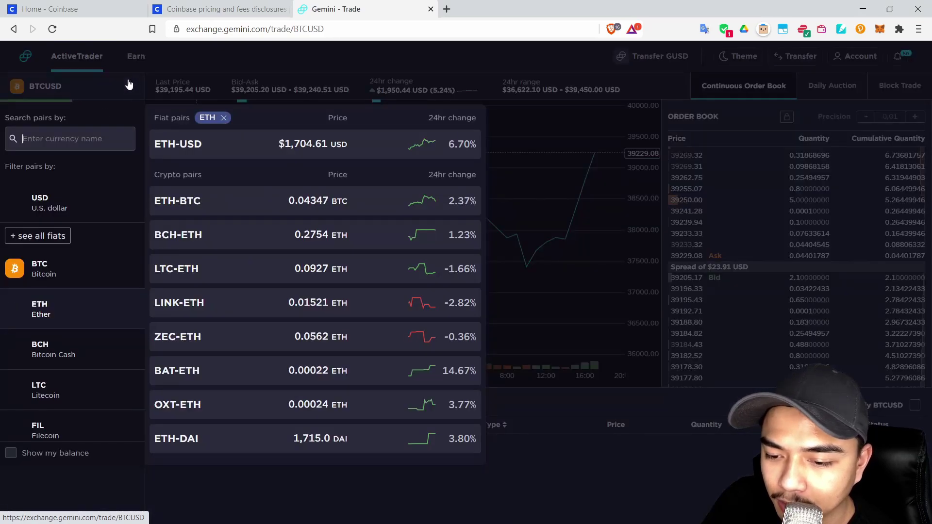
click(194, 148)
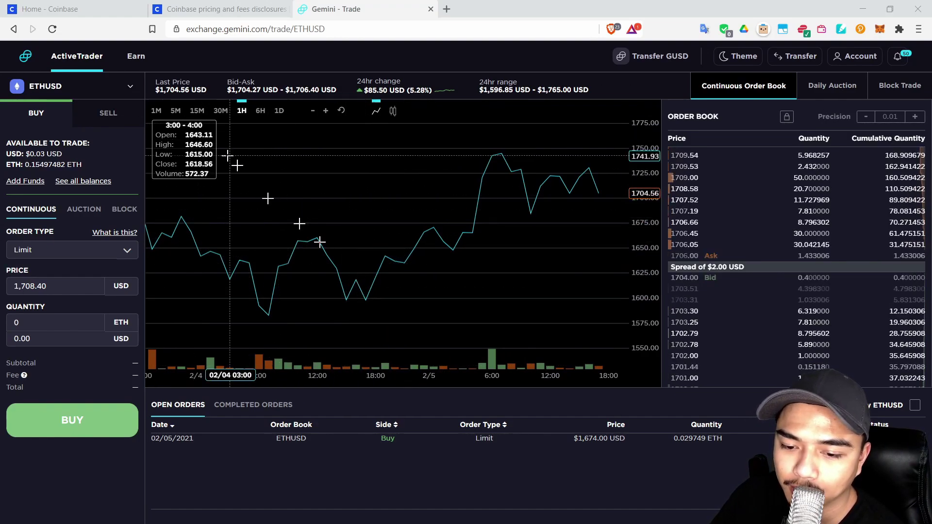
click(95, 118)
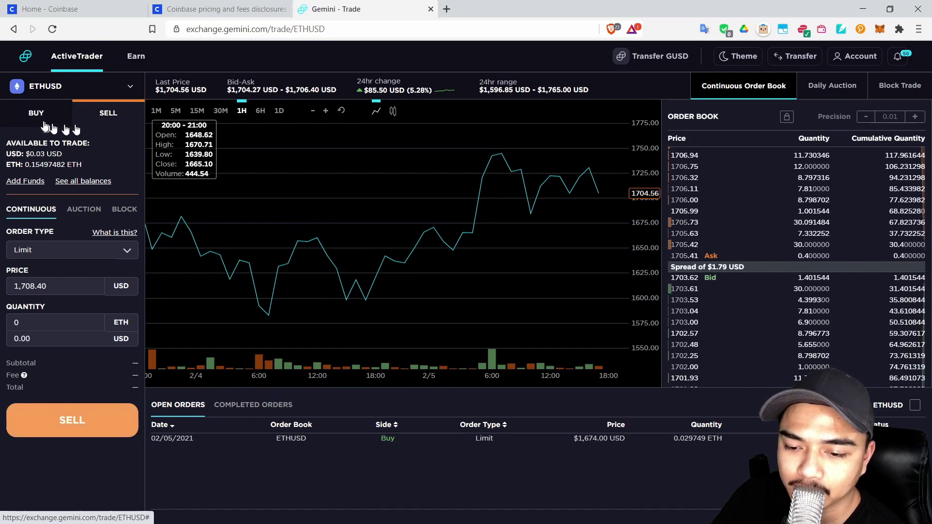
Switch the ETHUSD order form back to BUY.
click(40, 116)
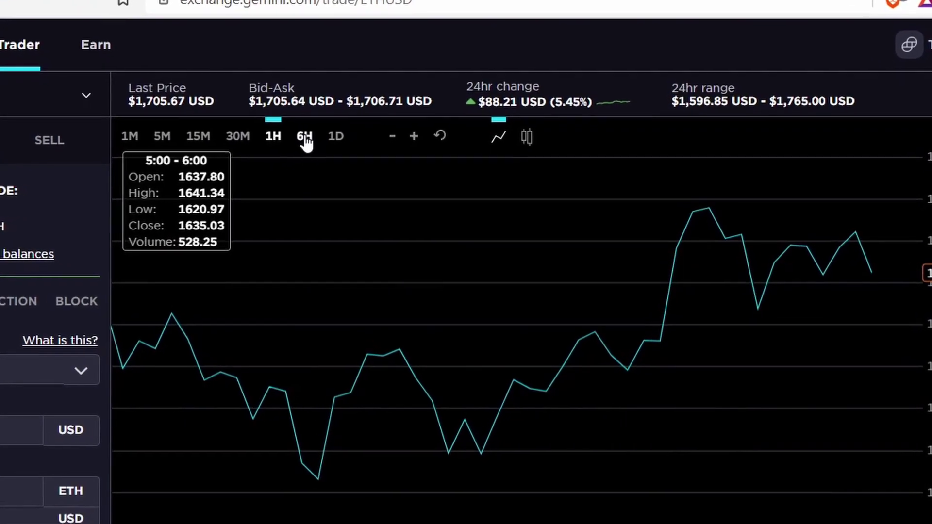
View the ETHUSD chart at 6H and then 1D candle intervals.
click(305, 137)
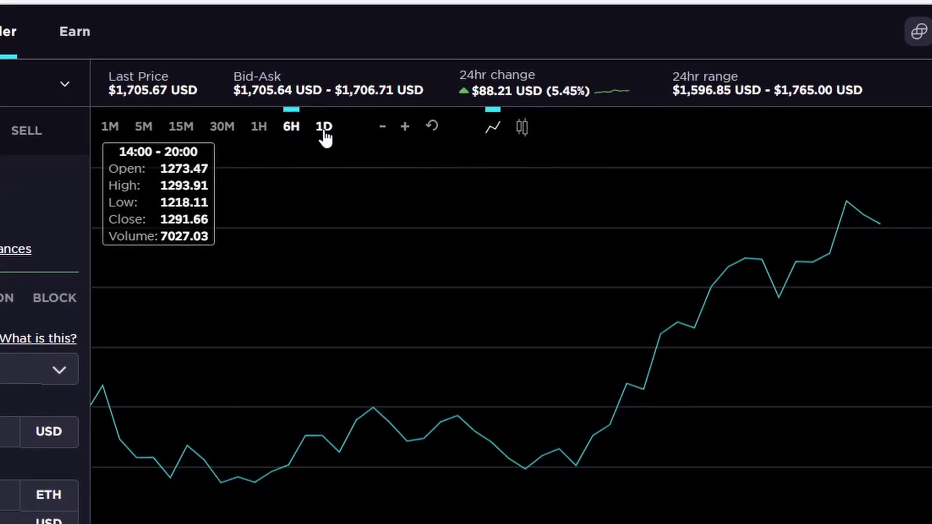
click(336, 137)
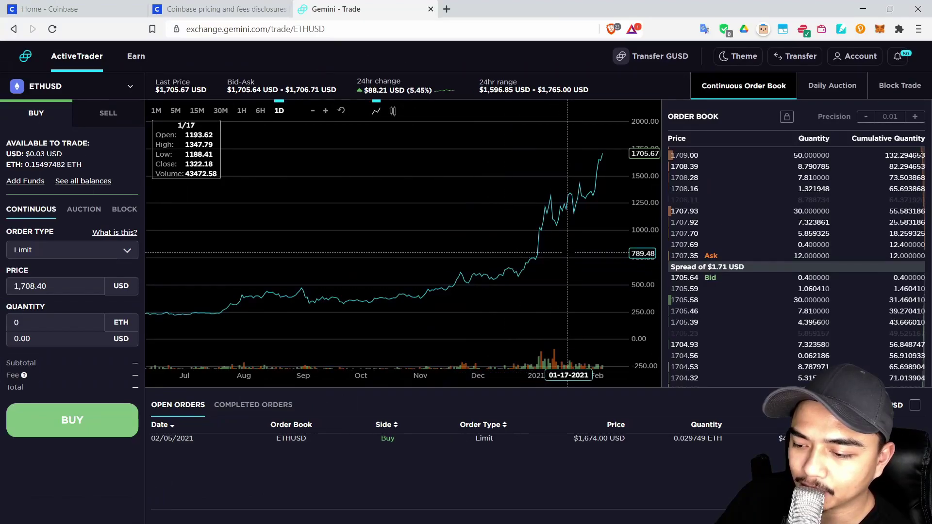
scroll(552, 255, up, 3)
scroll(490, 257, down, 5)
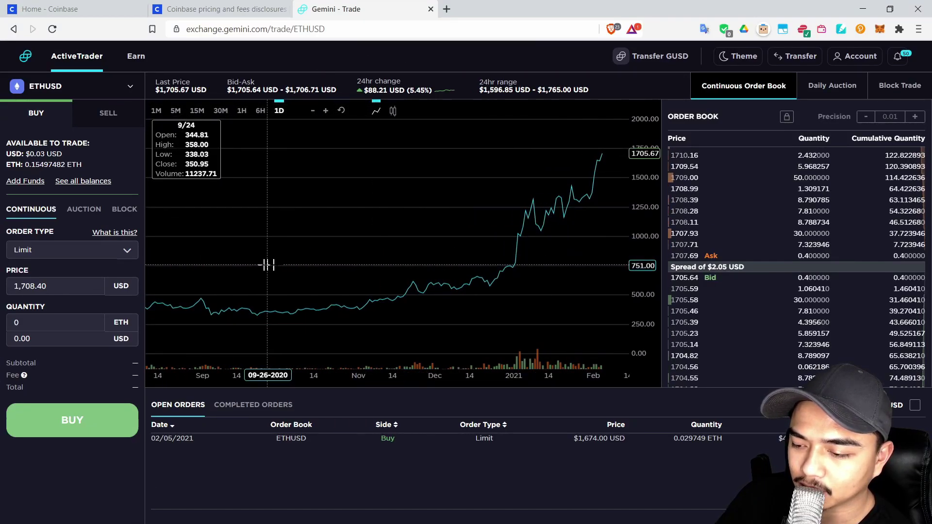
Return the chart to 1H candles zoomed into the last few days.
click(241, 111)
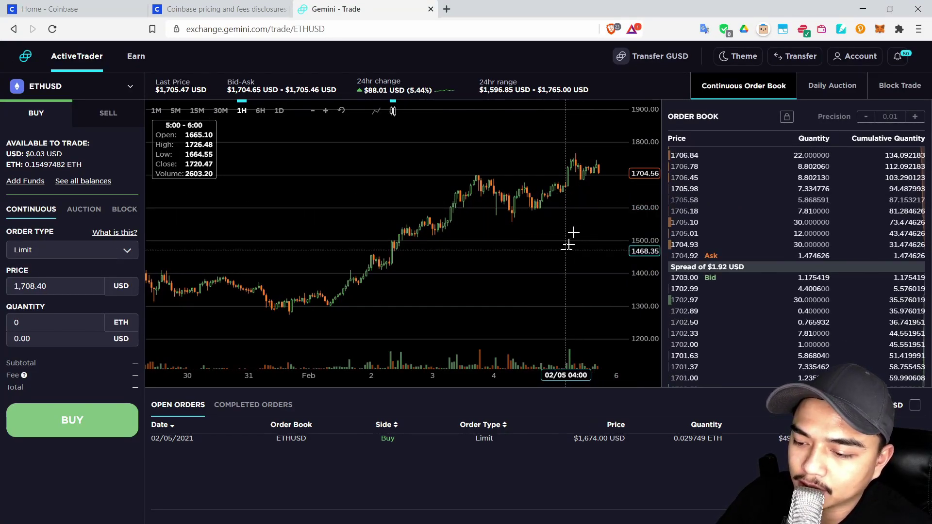
scroll(559, 212, up, 3)
scroll(559, 213, up, 3)
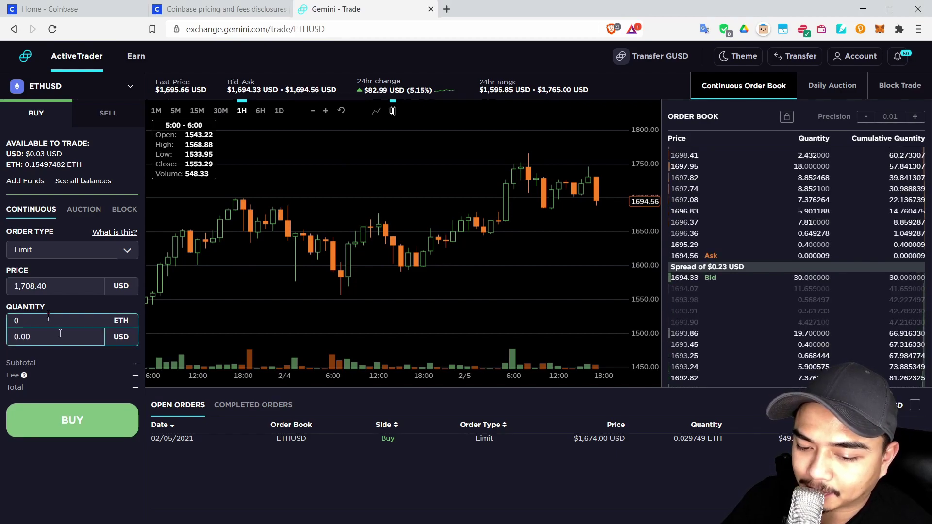
Submit and confirm a 0.000001 ETH limit buy, triggering the 0.001 ETH minimum-quantity error.
text(.000)
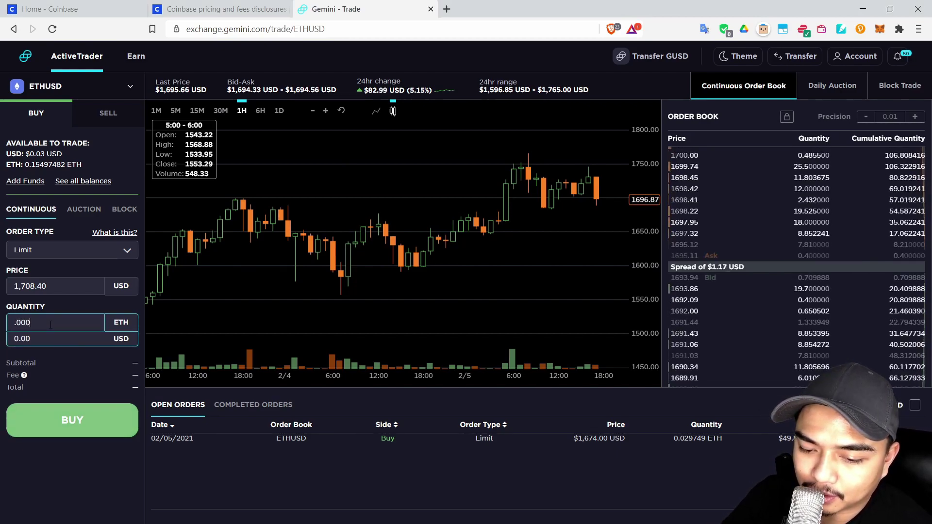
text(001)
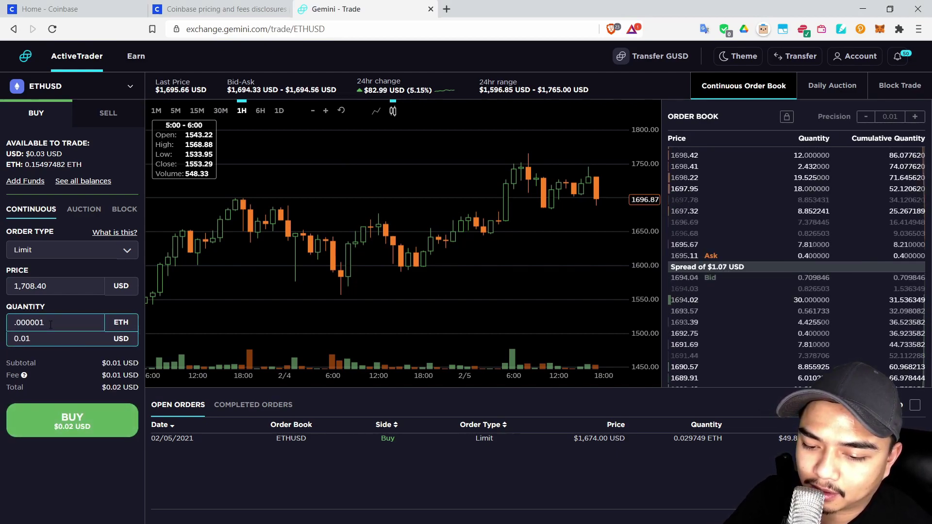
key(BackSpace)
text(1)
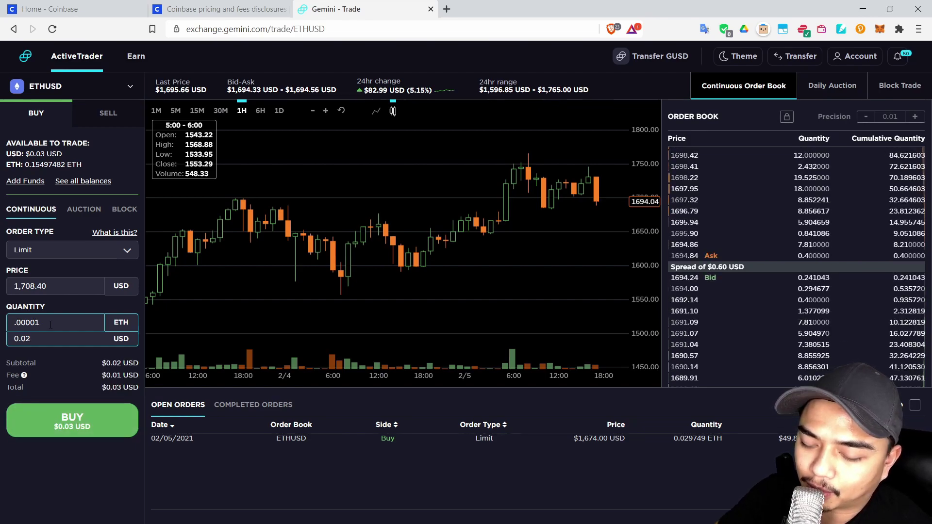
key(BackSpace)
key(BackSpace)
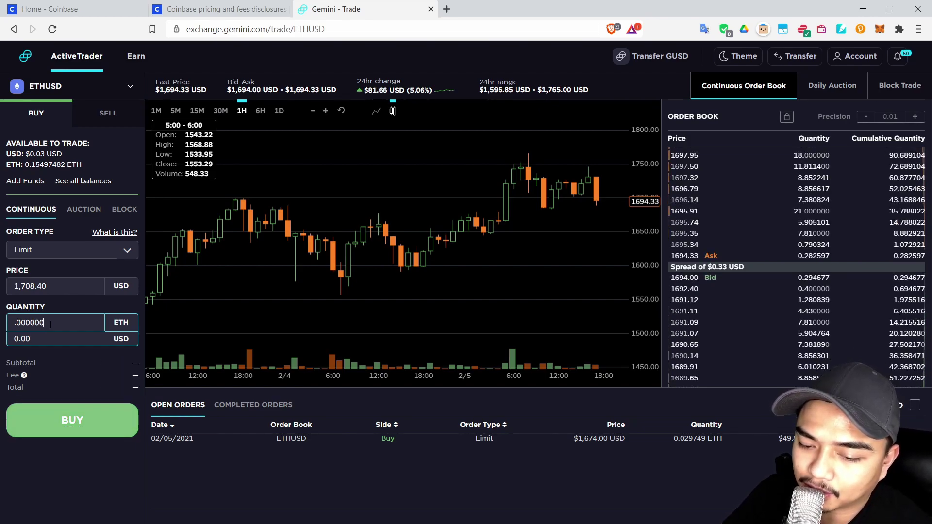
text(001)
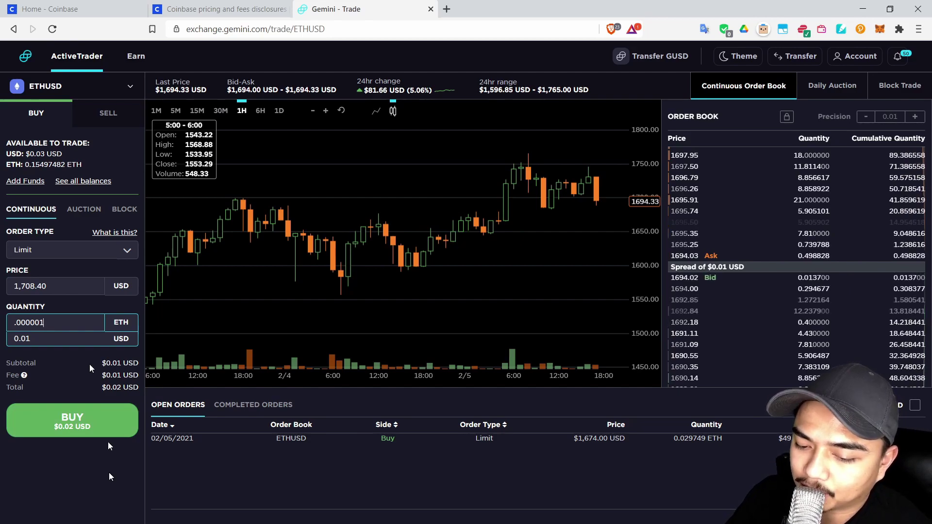
click(93, 418)
click(92, 411)
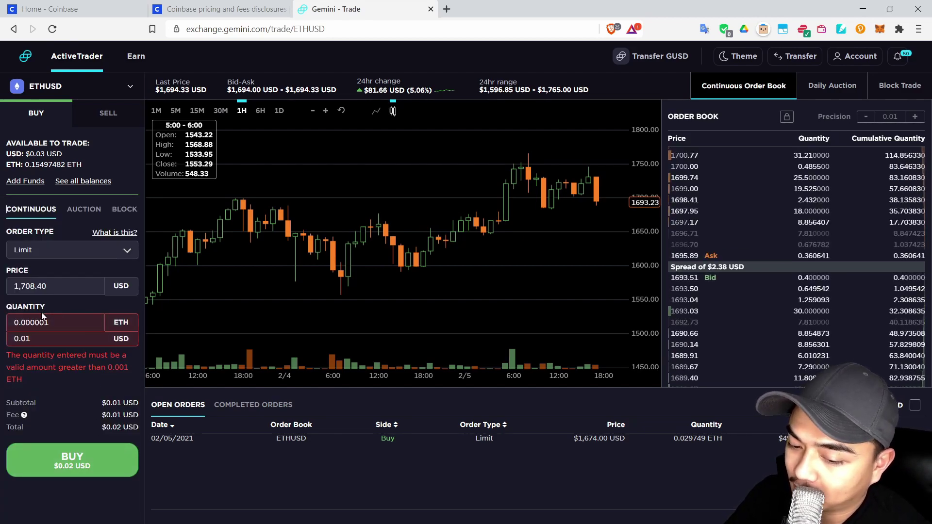
drag(17, 323, 46, 326)
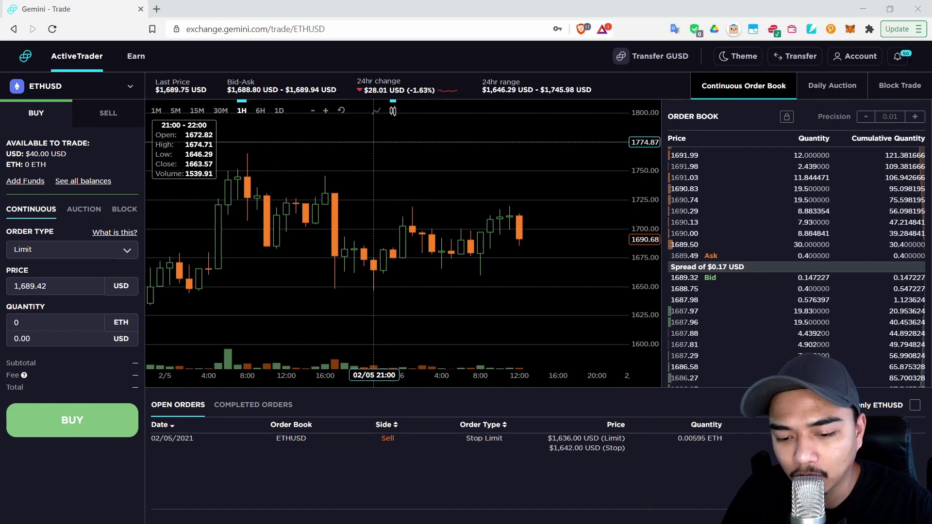
Switch the ETHUSD buy order type from Limit to Market.
click(59, 250)
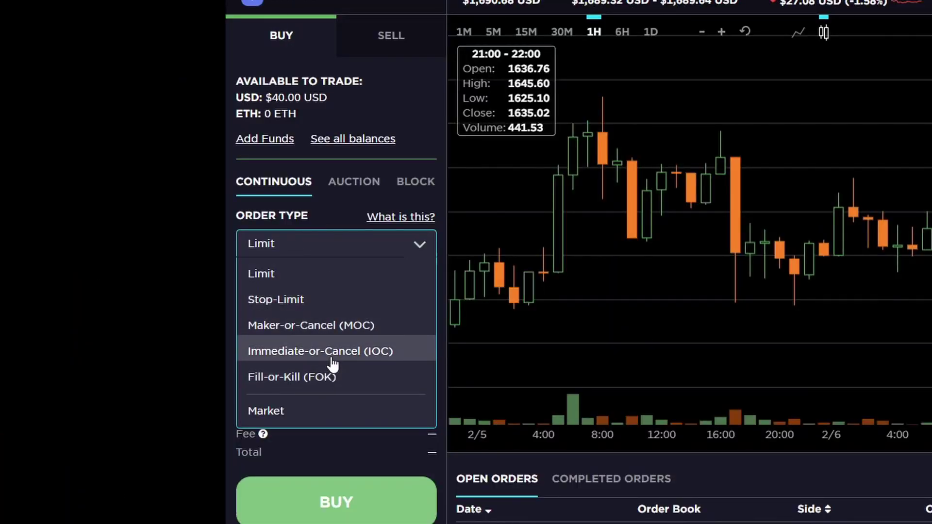
click(413, 250)
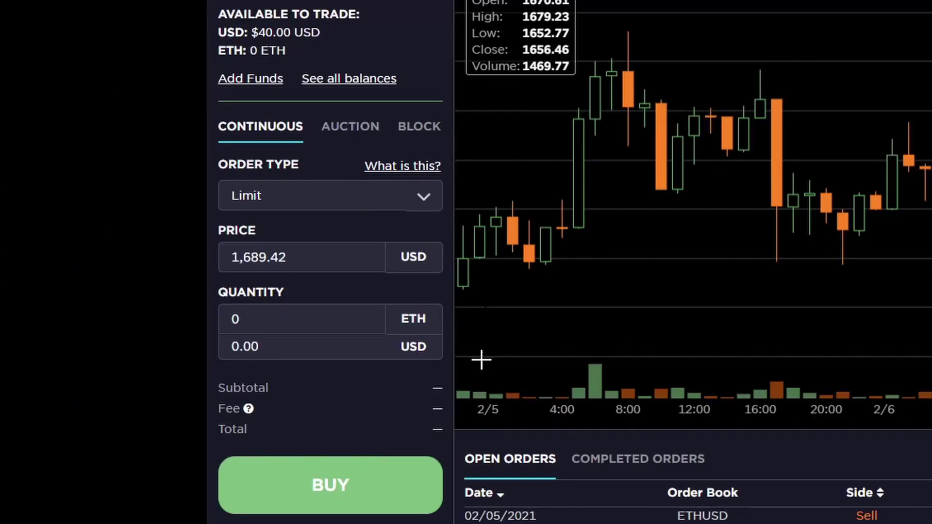
click(357, 198)
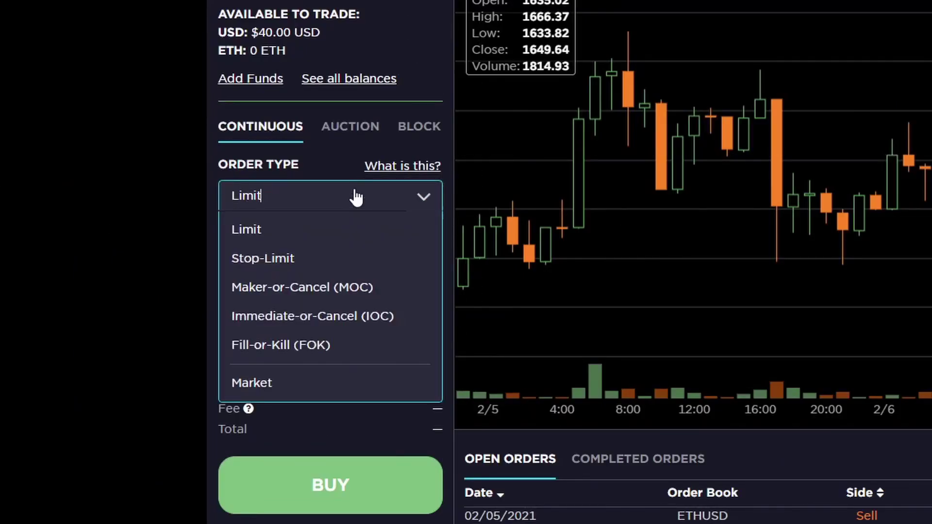
click(268, 383)
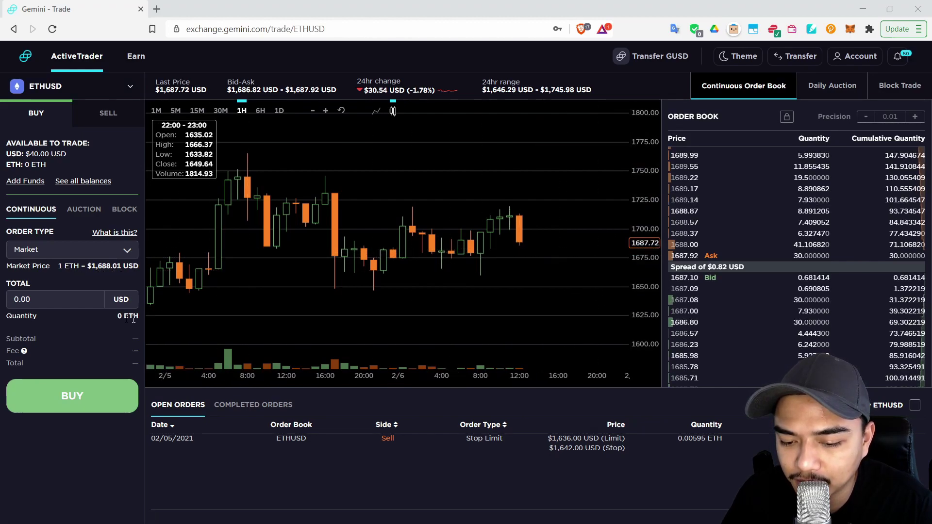
Enter a $5 USD total and submit, bringing up confirmation for 0.002951 ETH at $1,688.01.
click(66, 299)
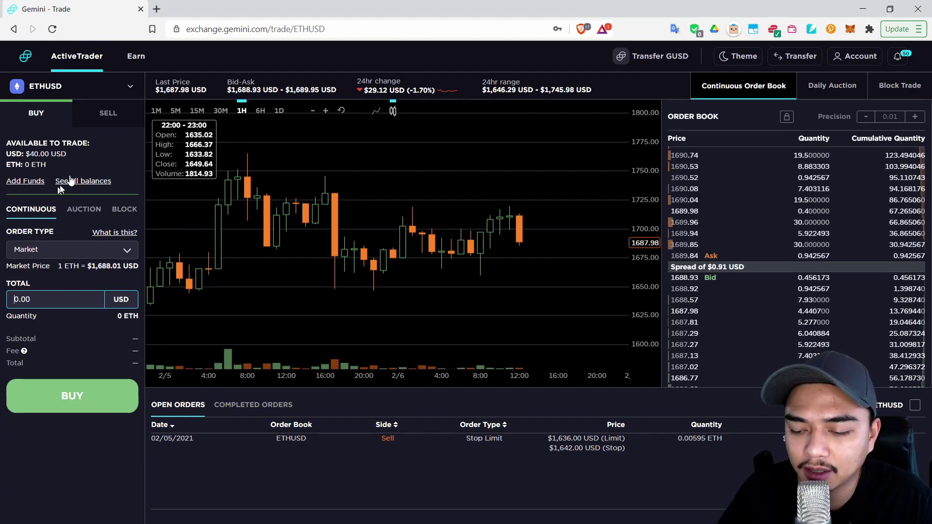
scroll(542, 234, down, 3)
scroll(542, 234, down, 5)
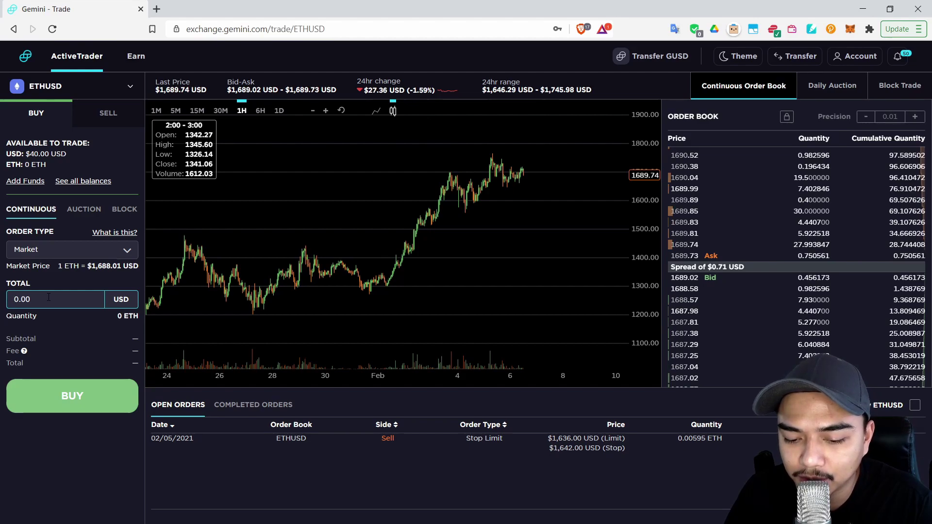
text(5)
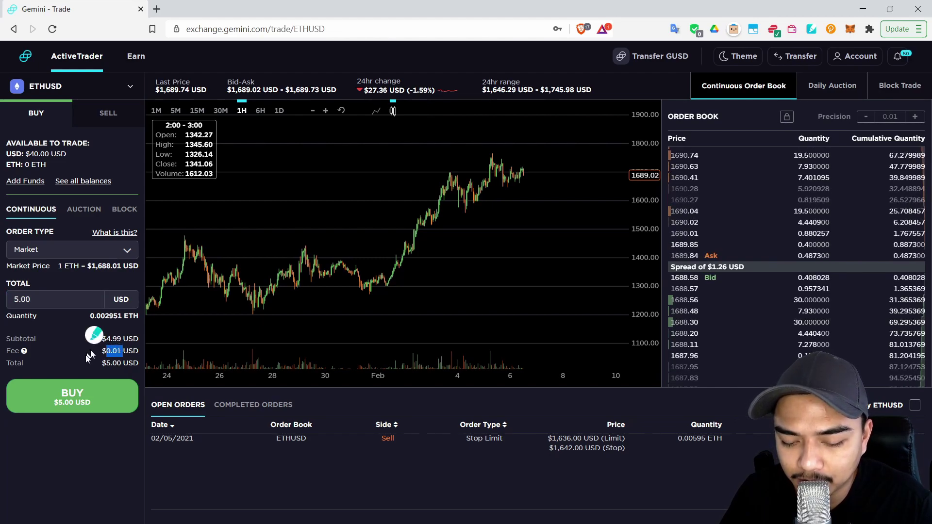
mouse_move(24, 351)
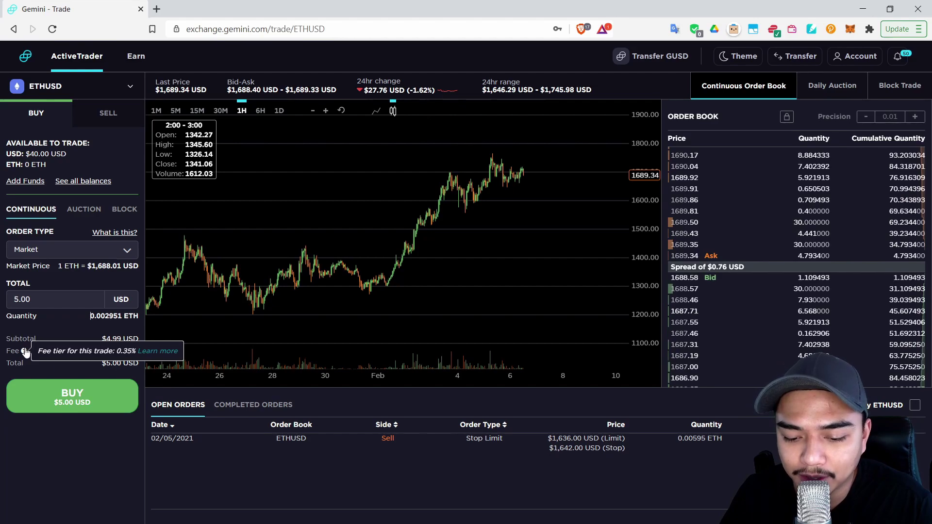
click(53, 394)
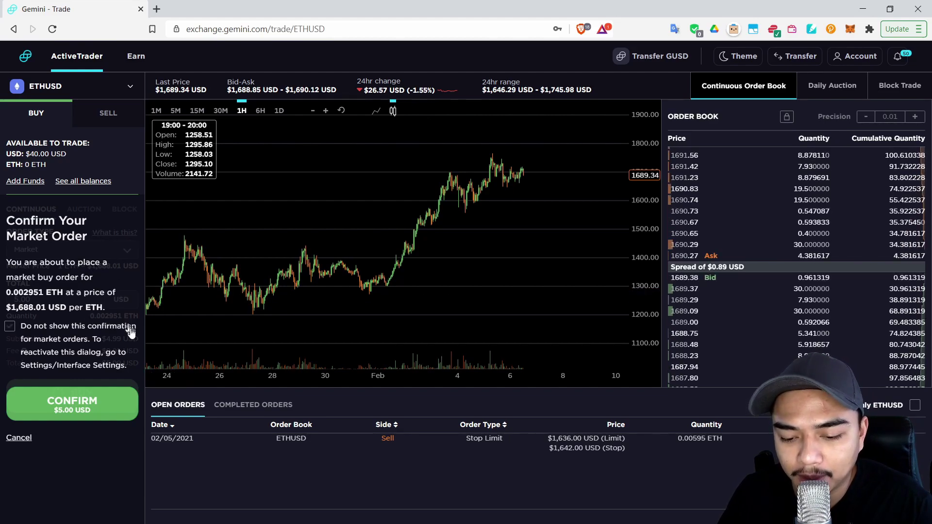
Confirm the $5 market buy, leaving $35.00 USD and 0.00294697 ETH available.
click(93, 414)
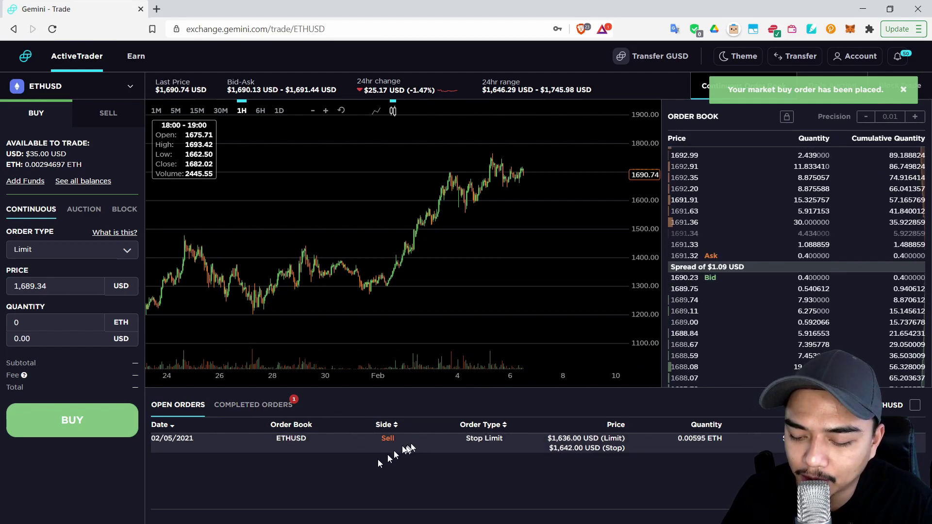
Show Completed Orders, topped by the filled 0.00294697 ETH market buy at $1,690.74.
click(223, 405)
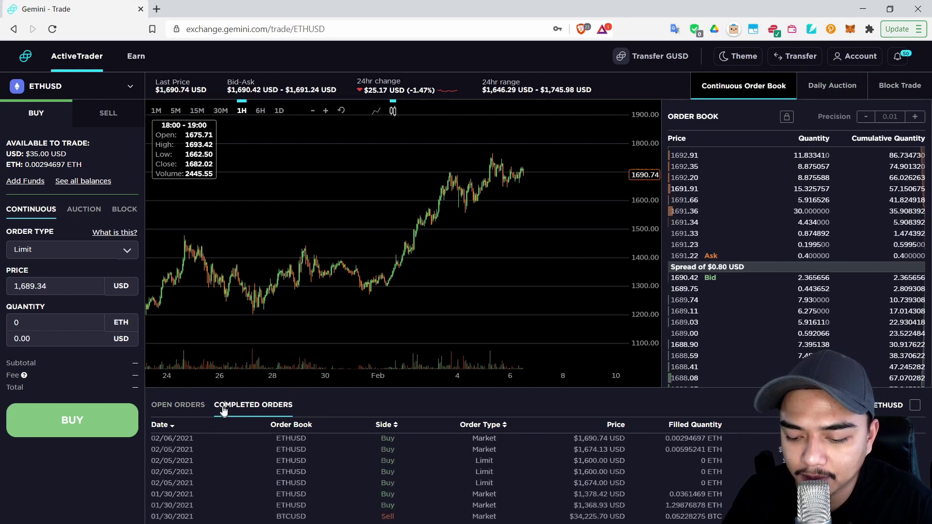